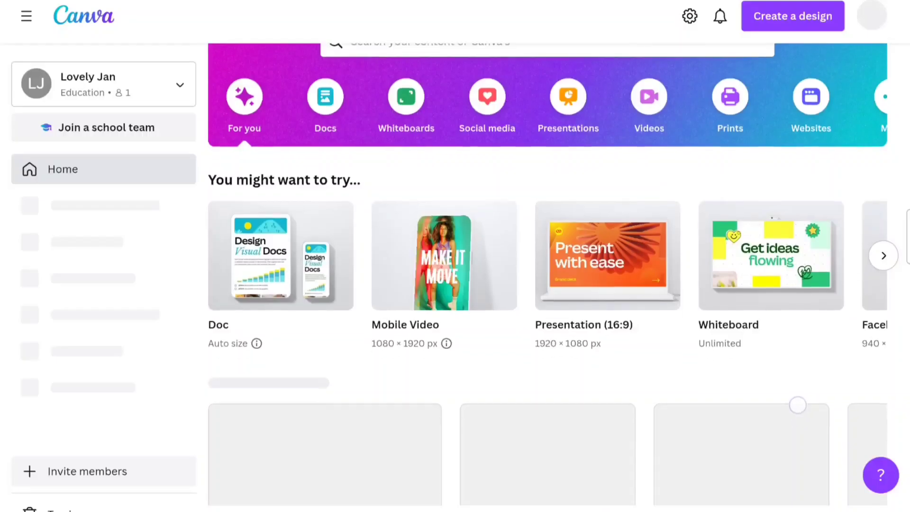
Browse the template styles and pick a different style for the storytelling presentation.
{"action": "scroll", "coordinate": [550, 228], "scroll_direction": "down", "scroll_amount": 2}
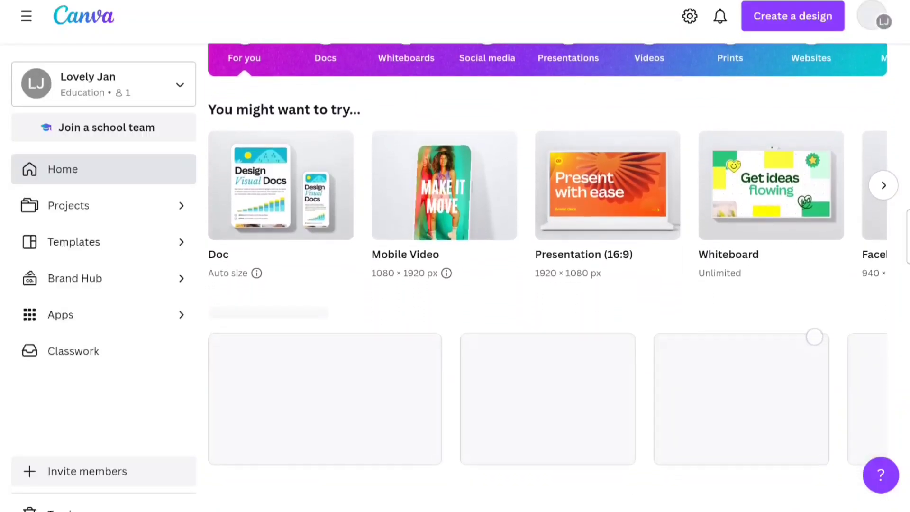
{"action": "scroll", "coordinate": [536, 219], "scroll_direction": "right", "scroll_amount": 3}
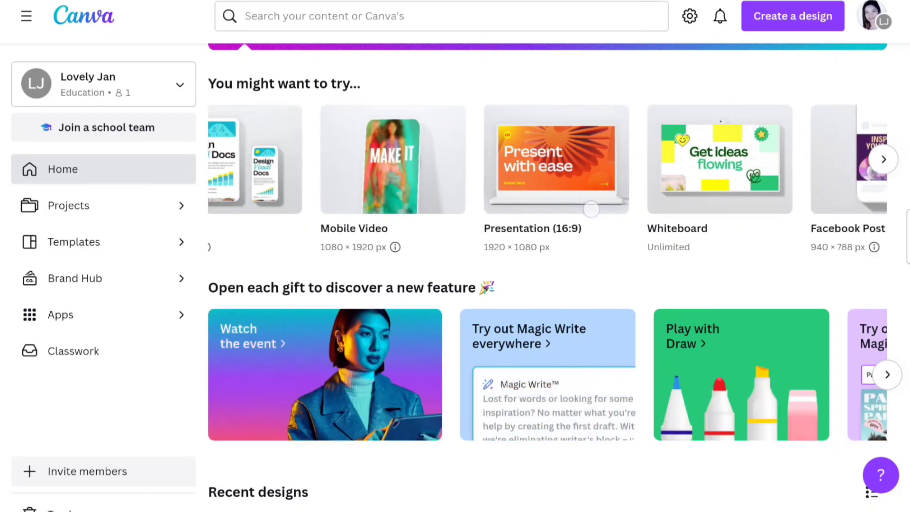
{"action": "scroll", "coordinate": [497, 222], "scroll_direction": "right", "scroll_amount": 1}
{"action": "scroll", "coordinate": [544, 374], "scroll_direction": "right", "scroll_amount": 5}
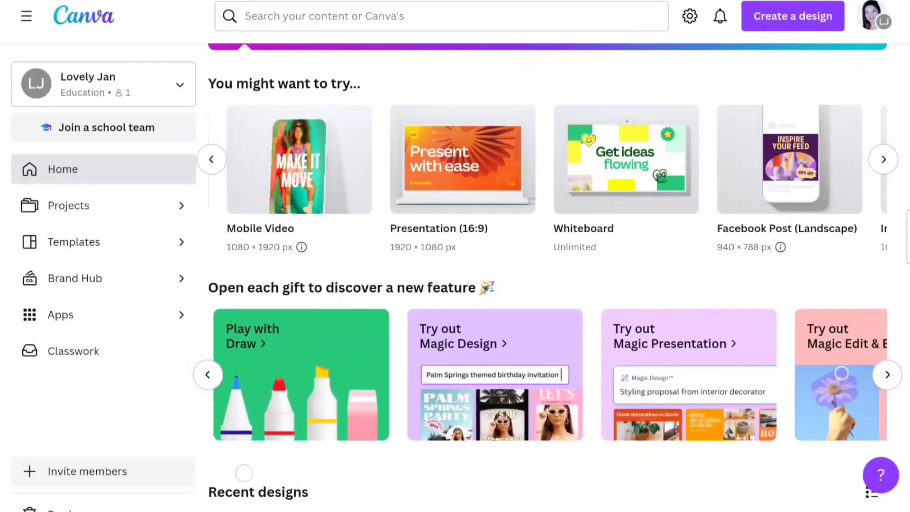
{"action": "scroll", "coordinate": [545, 375], "scroll_direction": "right", "scroll_amount": 5}
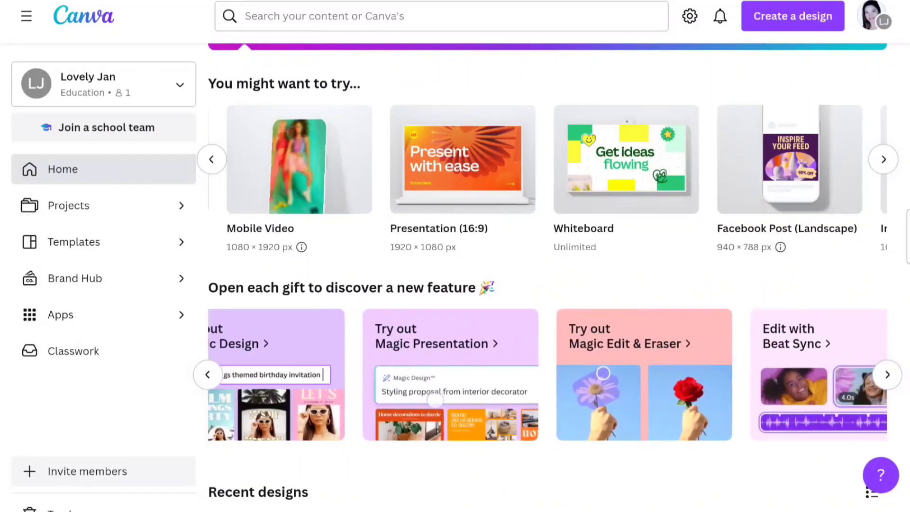
{"action": "scroll", "coordinate": [462, 398], "scroll_direction": "right", "scroll_amount": 2}
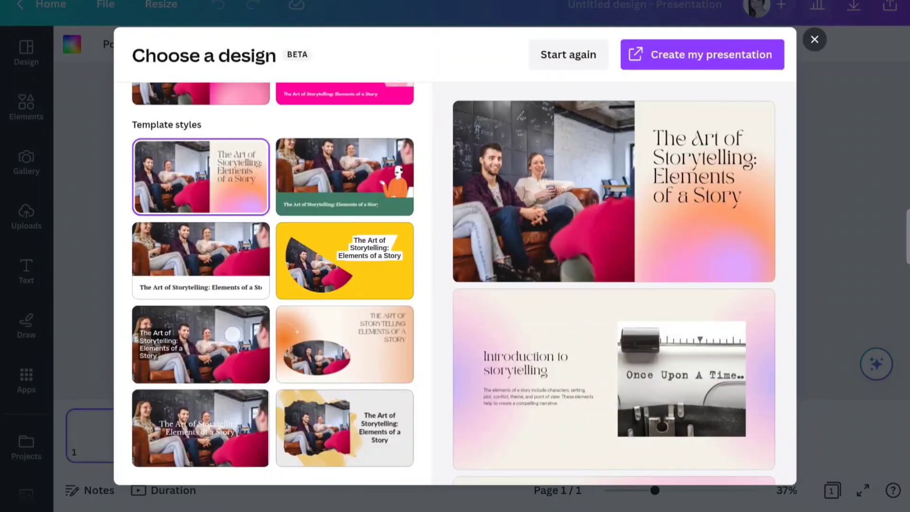
{"action": "left_click", "coordinate": [201, 344]}
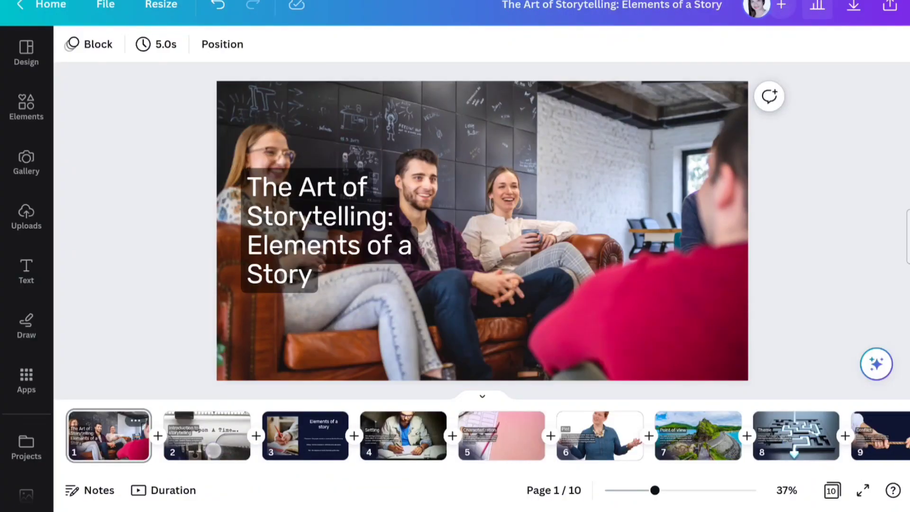
Review pages 2 through 10 of the deck, ending on the Climax page.
{"action": "left_click", "coordinate": [207, 435]}
{"action": "left_click", "coordinate": [305, 435]}
{"action": "left_click", "coordinate": [501, 435]}
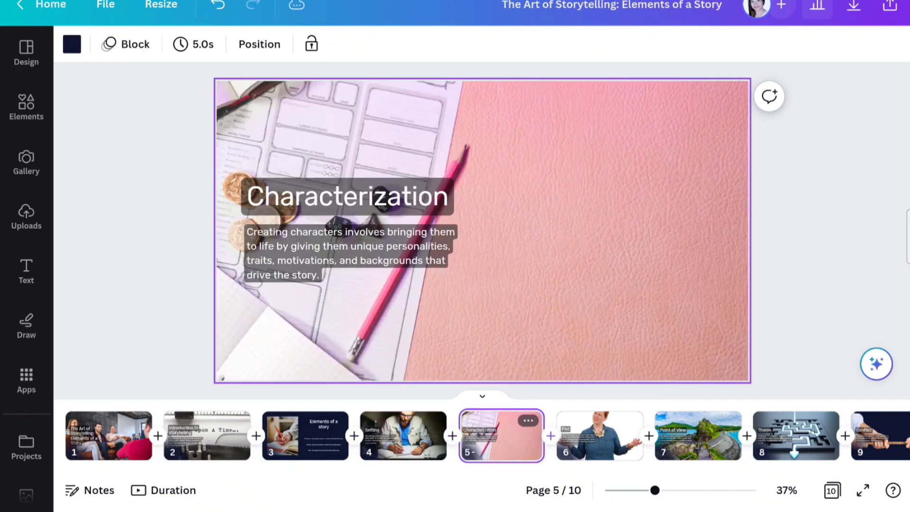
{"action": "left_click", "coordinate": [599, 435]}
{"action": "left_click", "coordinate": [454, 455]}
{"action": "left_click", "coordinate": [576, 444]}
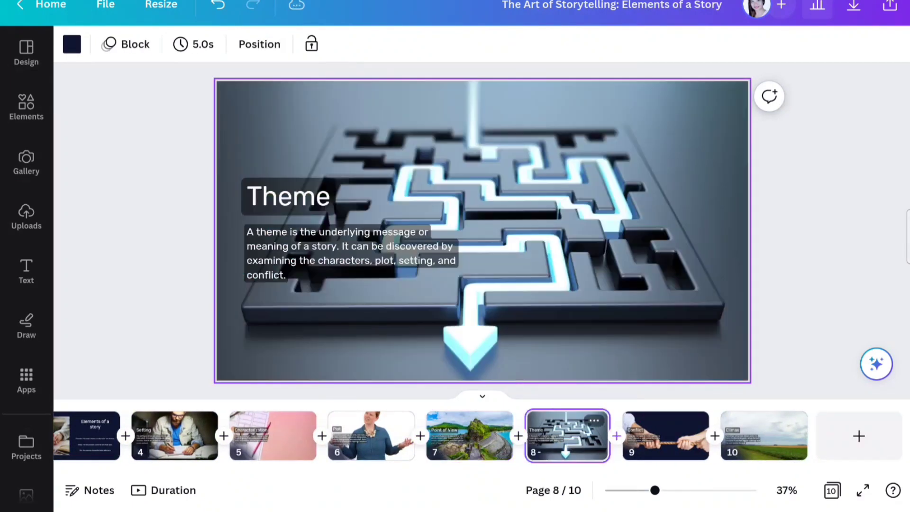
{"action": "left_click", "coordinate": [657, 440]}
{"action": "left_click", "coordinate": [772, 448]}
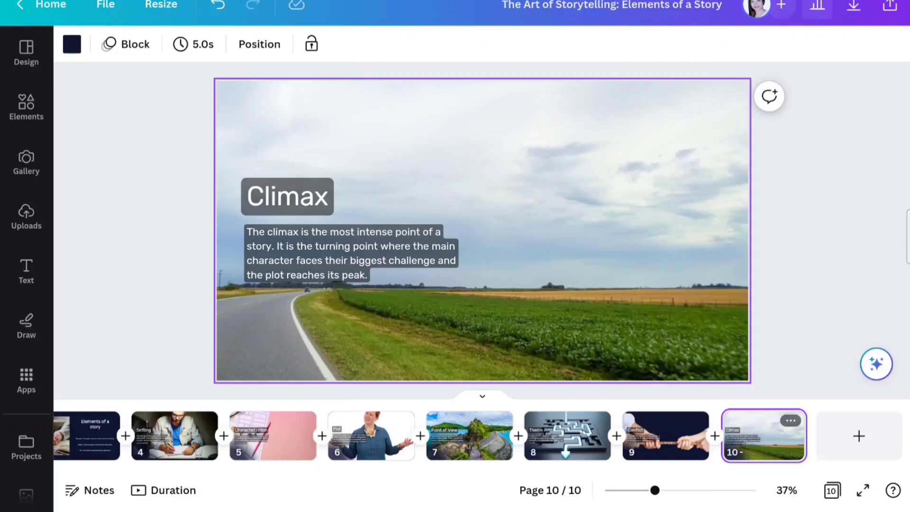
Play the presentation full screen and step back and forth through the slides.
{"action": "left_click", "coordinate": [862, 490]}
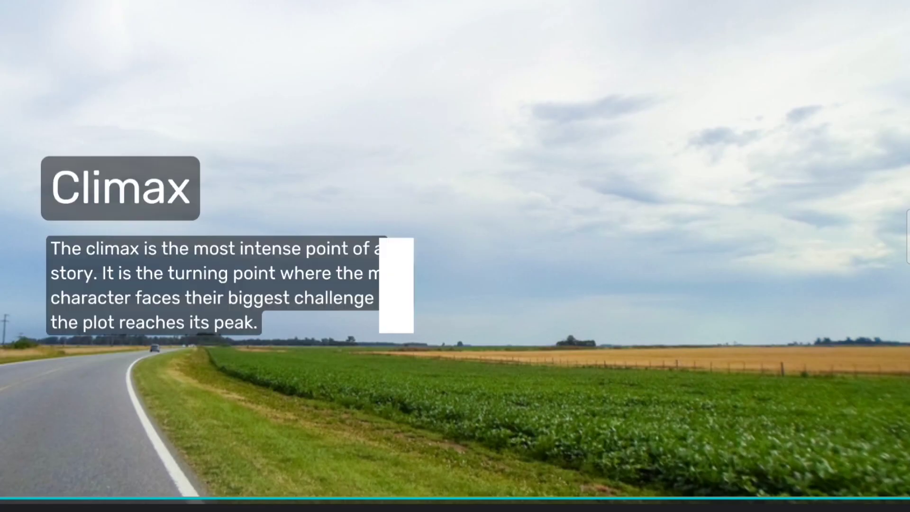
{"action": "key", "text": "Left"}
{"action": "key", "text": "Left"}
{"action": "key", "text": "Left"}
{"action": "key", "text": "Left"}
{"action": "key", "text": "Left"}
{"action": "key", "text": "Left"}
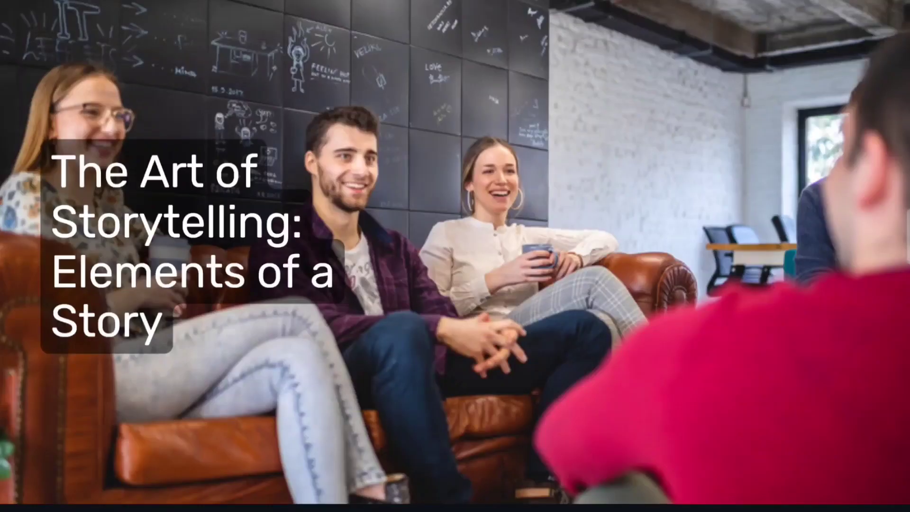
{"action": "key", "text": "Right"}
{"action": "key", "text": "Right"}
{"action": "key", "text": "Right"}
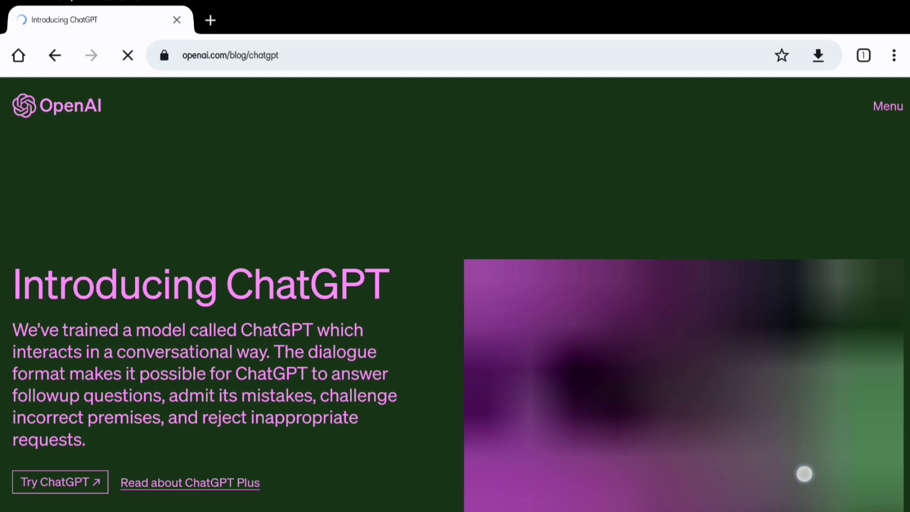
{"action": "scroll", "coordinate": [804, 474], "scroll_direction": "down", "scroll_amount": 5}
{"action": "scroll", "coordinate": [806, 433], "scroll_direction": "up", "scroll_amount": 5}
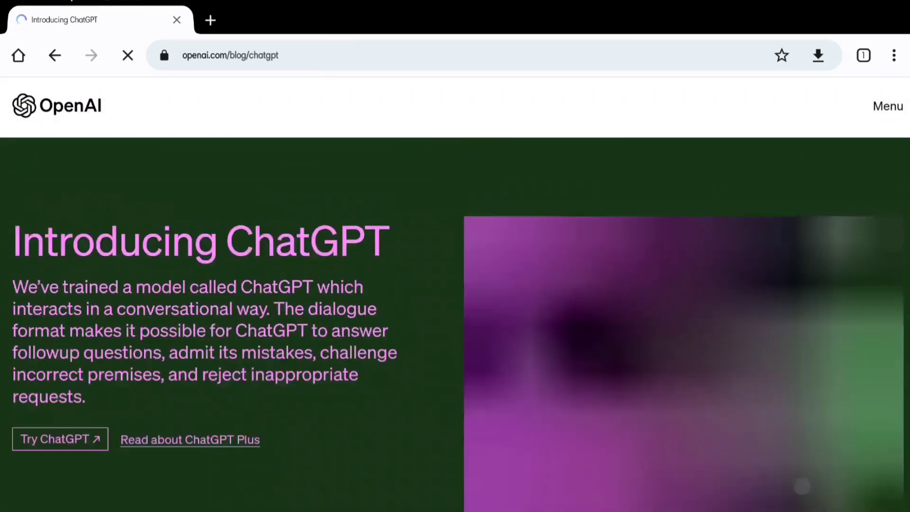
{"action": "scroll", "coordinate": [802, 486], "scroll_direction": "down", "scroll_amount": 3}
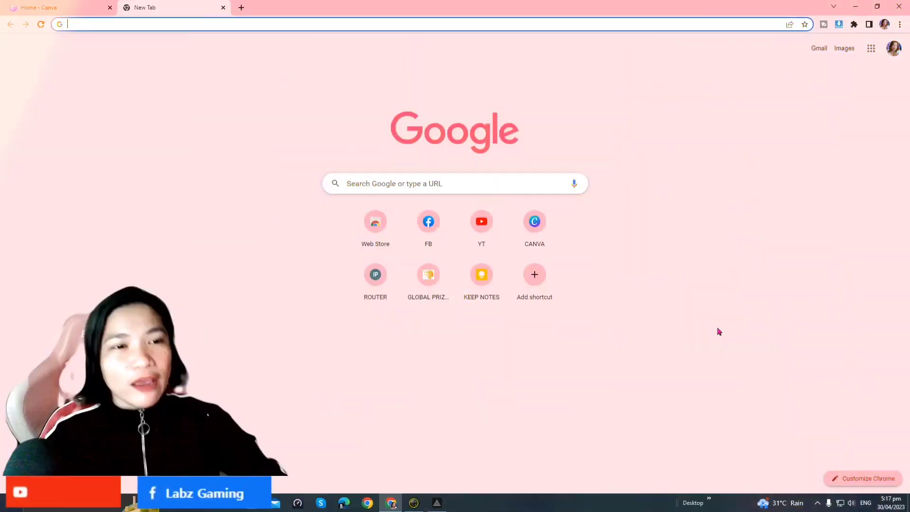
Load canva.com from the address bar and close the older Home - Canva tab.
{"action": "type", "text": "can"}
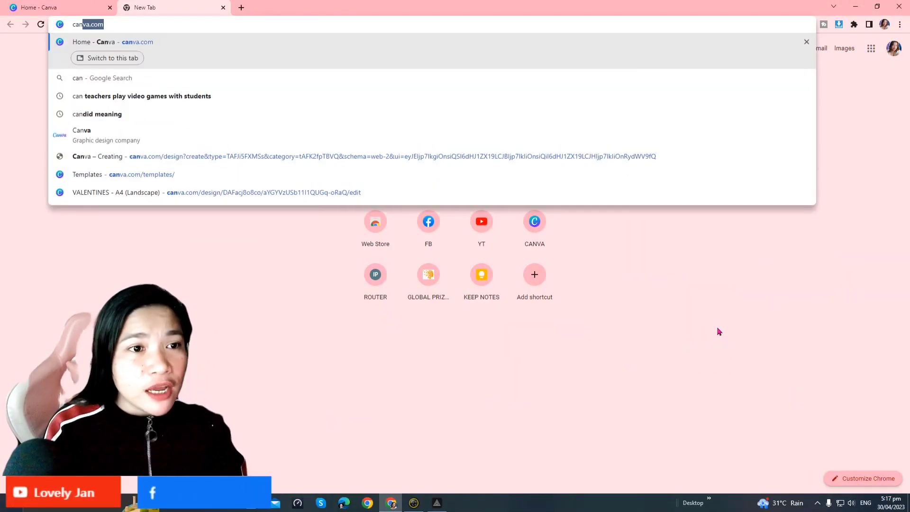
{"action": "key", "text": "Return"}
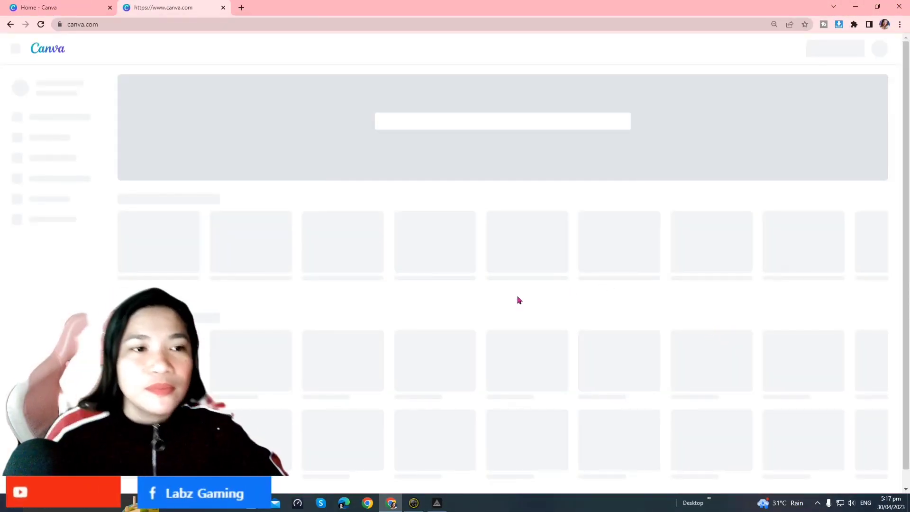
{"action": "left_click", "coordinate": [109, 8]}
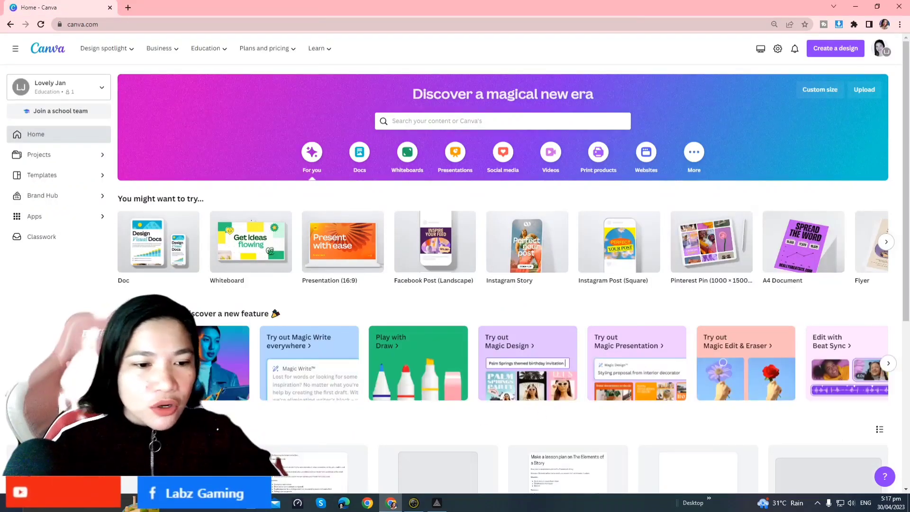
{"action": "scroll", "coordinate": [502, 284], "scroll_direction": "down", "scroll_amount": 2}
{"action": "scroll", "coordinate": [502, 284], "scroll_direction": "up", "scroll_amount": 2}
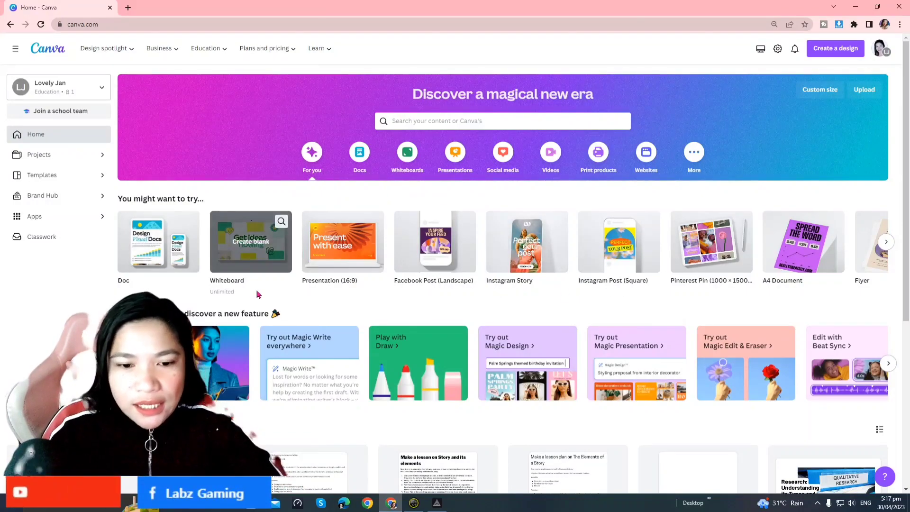
{"action": "scroll", "coordinate": [647, 347], "scroll_direction": "down", "scroll_amount": 6}
{"action": "scroll", "coordinate": [647, 347], "scroll_direction": "down", "scroll_amount": 2}
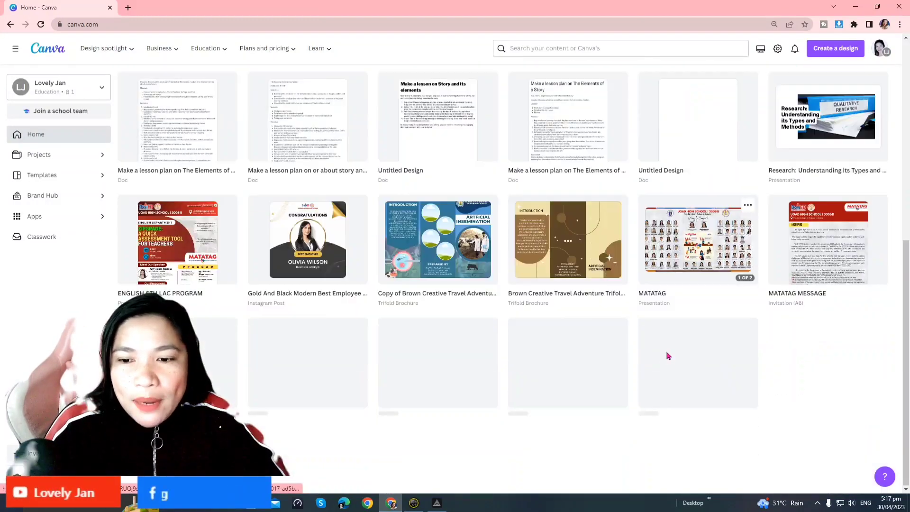
{"action": "scroll", "coordinate": [666, 356], "scroll_direction": "up", "scroll_amount": 4}
{"action": "scroll", "coordinate": [801, 363], "scroll_direction": "up", "scroll_amount": 3}
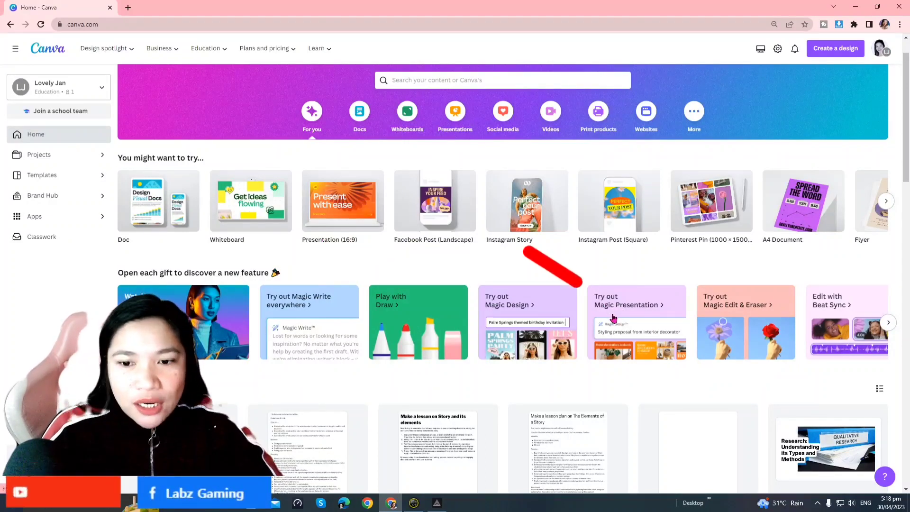
Start a new presentation from the home page's Try out Magic Presentation card.
{"action": "left_click", "coordinate": [614, 317]}
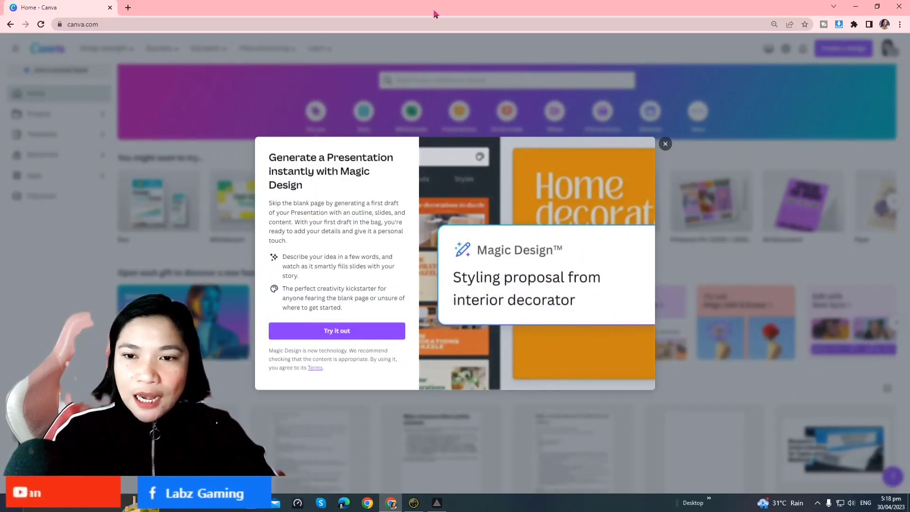
{"action": "left_click", "coordinate": [347, 340]}
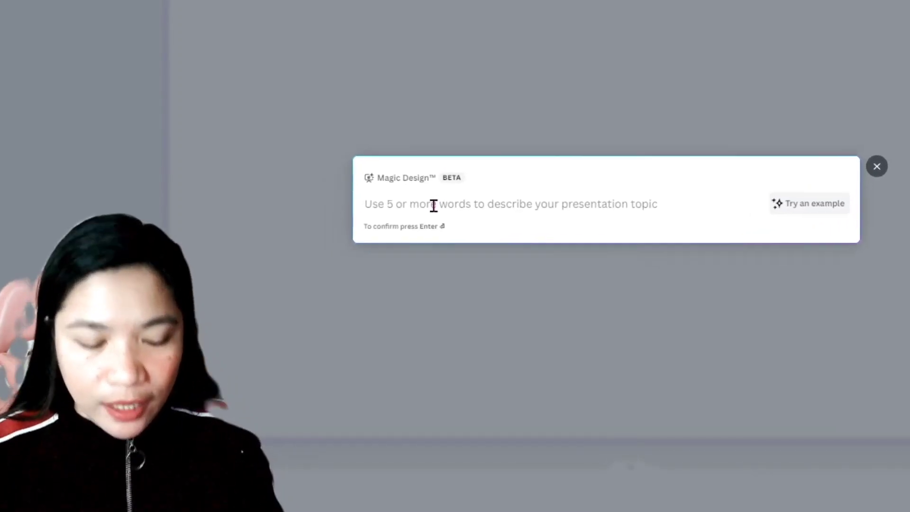
Ask Magic Design for 'What is a Short Story, What are the Elements of a Short Story 10th Grader'.
{"action": "type", "text": "What is a"}
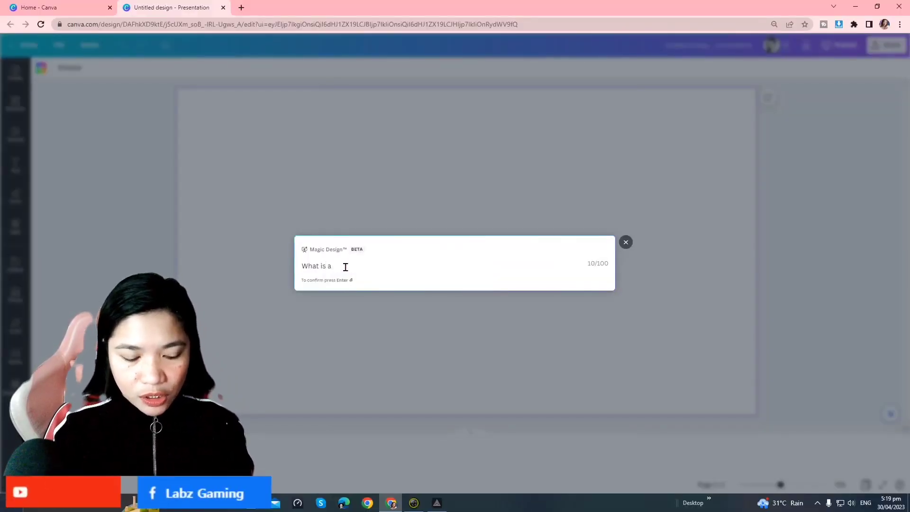
{"action": "type", "text": " S"}
{"action": "type", "text": "hort Story, What are the Elements of a Short Story 10th Grader"}
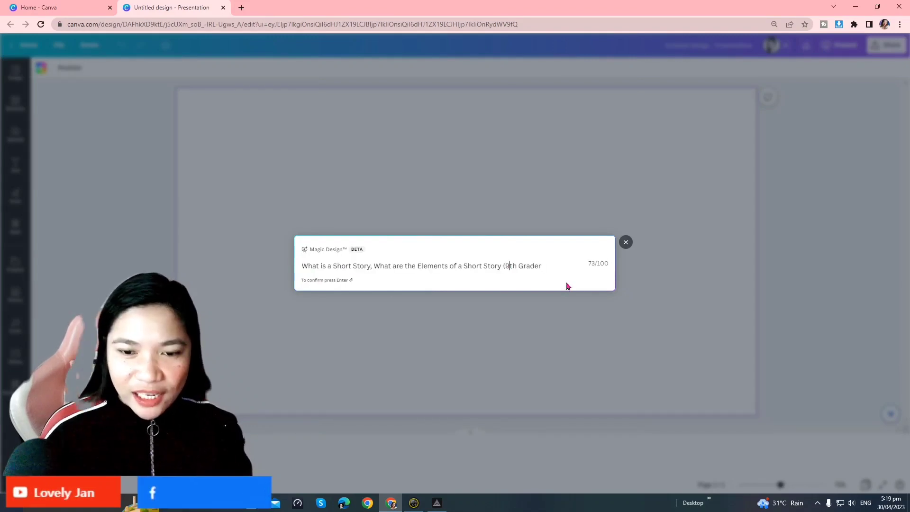
{"action": "type", "text": "0"}
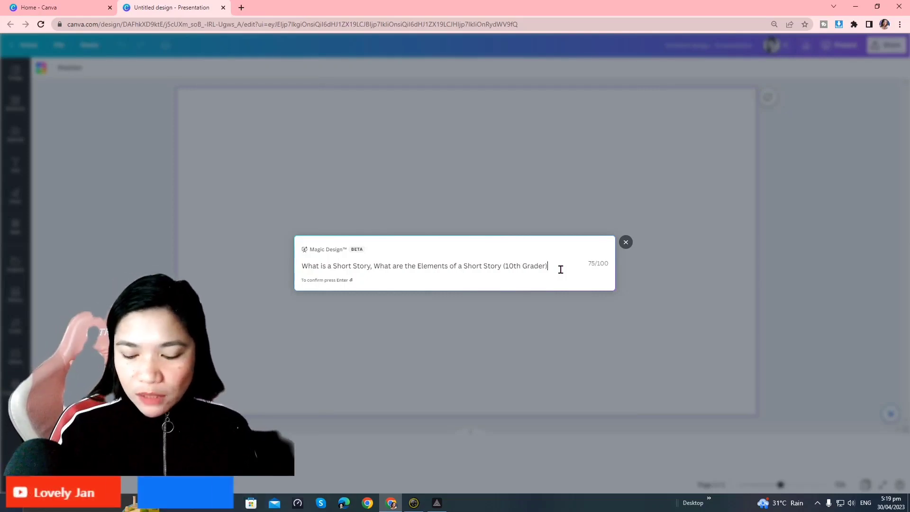
{"action": "key", "text": "Return"}
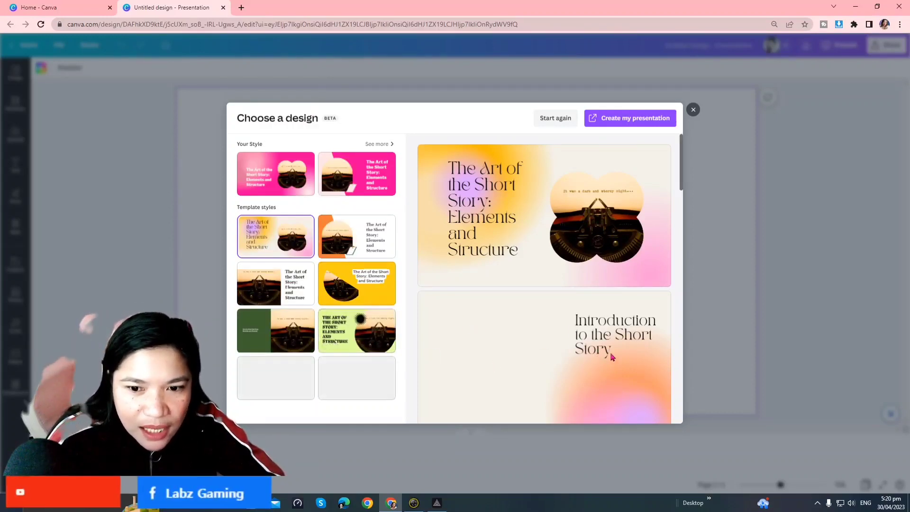
Choose the orange-and-white template and create the 10-page short story presentation.
{"action": "scroll", "coordinate": [583, 351], "scroll_direction": "down", "scroll_amount": 5}
{"action": "scroll", "coordinate": [571, 332], "scroll_direction": "down", "scroll_amount": 3}
{"action": "scroll", "coordinate": [571, 332], "scroll_direction": "up", "scroll_amount": 5}
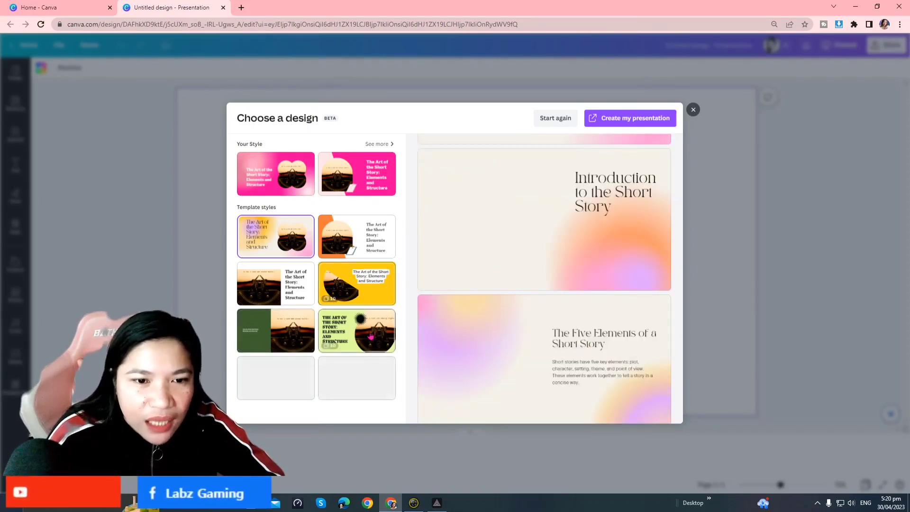
{"action": "scroll", "coordinate": [542, 322], "scroll_direction": "up", "scroll_amount": 2}
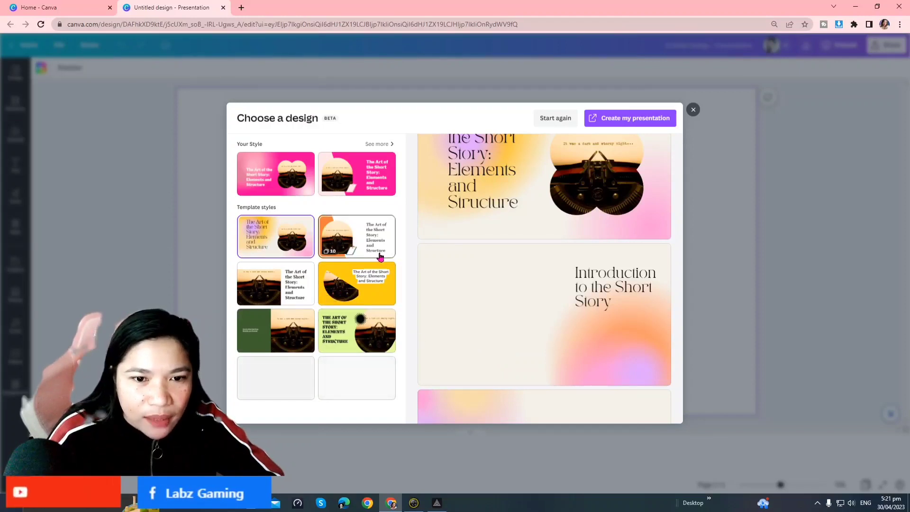
{"action": "scroll", "coordinate": [605, 341], "scroll_direction": "down", "scroll_amount": 2}
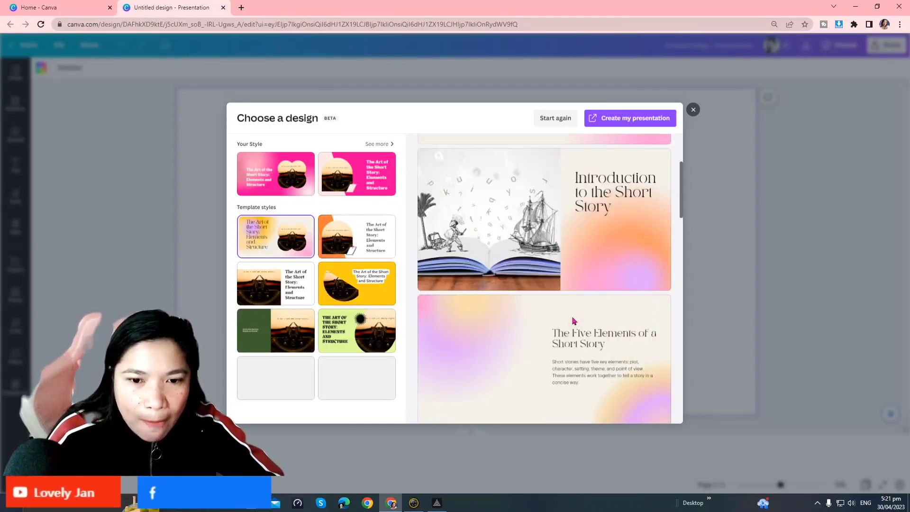
{"action": "scroll", "coordinate": [605, 342], "scroll_direction": "down", "scroll_amount": 9}
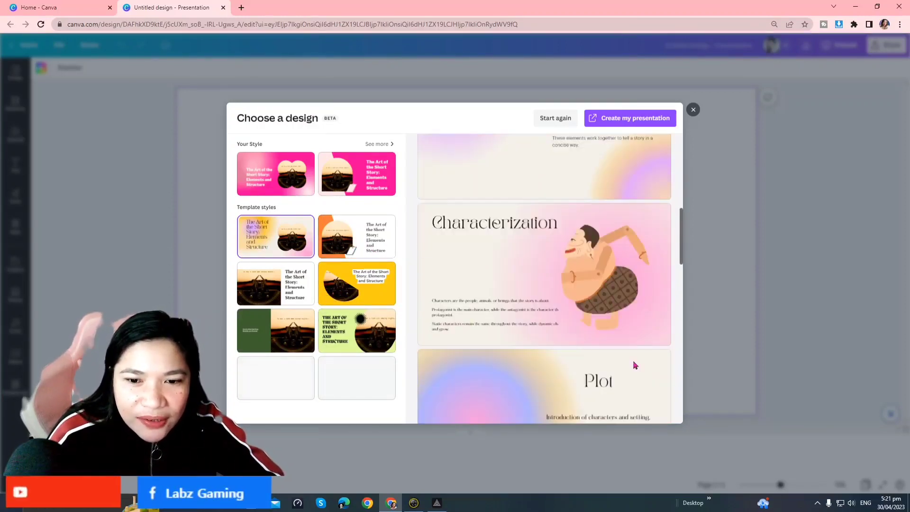
{"action": "scroll", "coordinate": [634, 364], "scroll_direction": "down", "scroll_amount": 3}
{"action": "scroll", "coordinate": [634, 365], "scroll_direction": "up", "scroll_amount": 15}
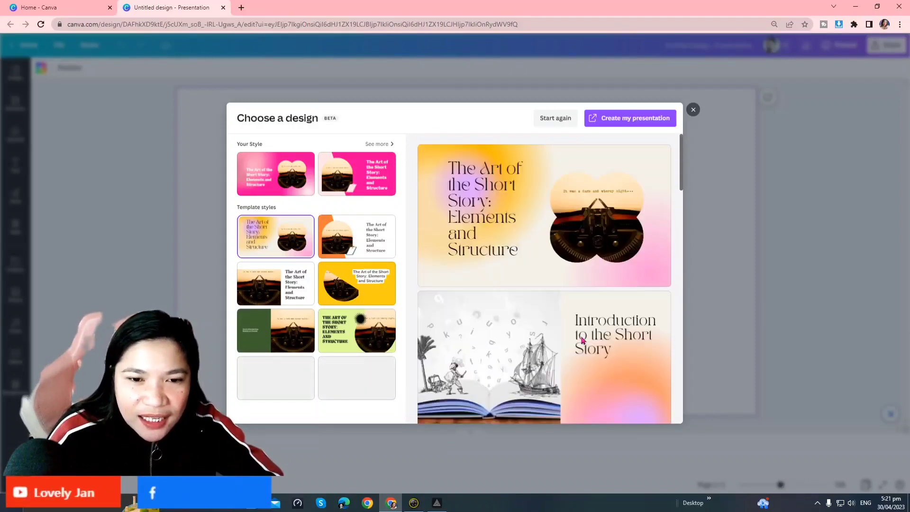
{"action": "left_click", "coordinate": [360, 244]}
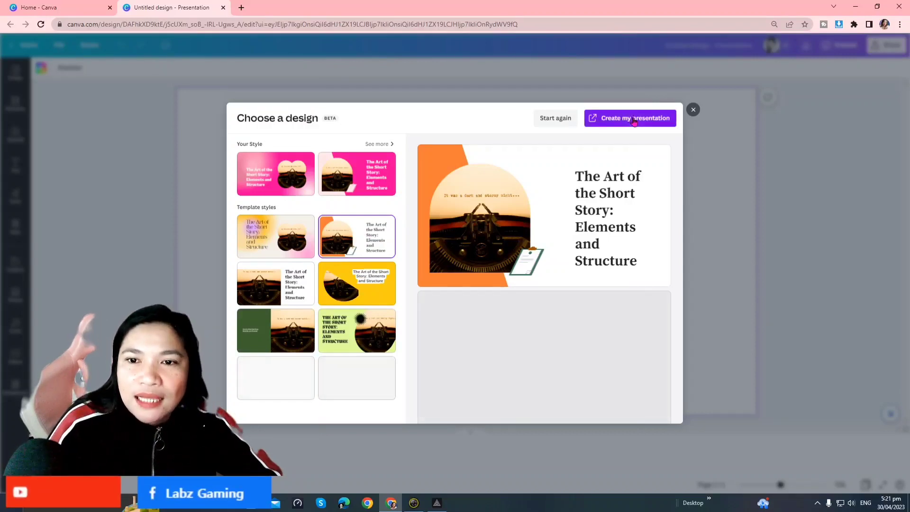
{"action": "left_click", "coordinate": [619, 123]}
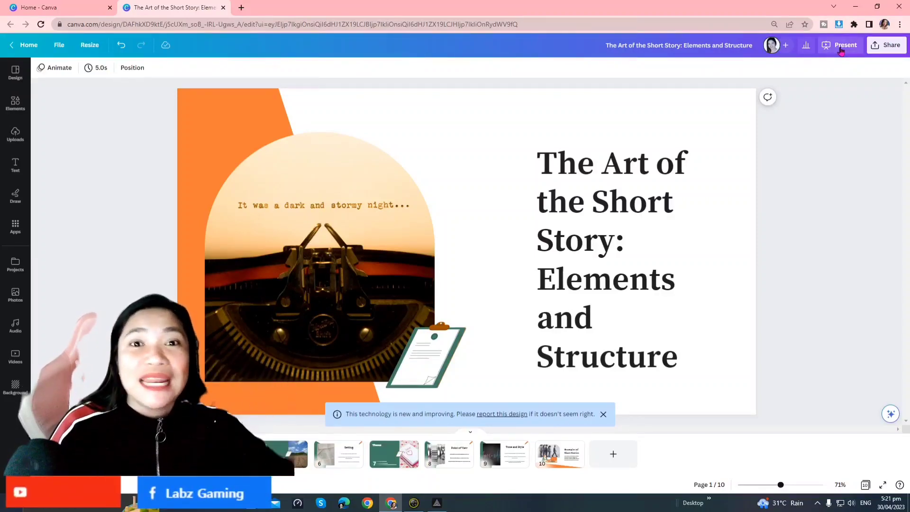
Present full screen through Characterization, Plot, Setting, Theme and Point of View, then exit.
{"action": "left_click", "coordinate": [841, 50]}
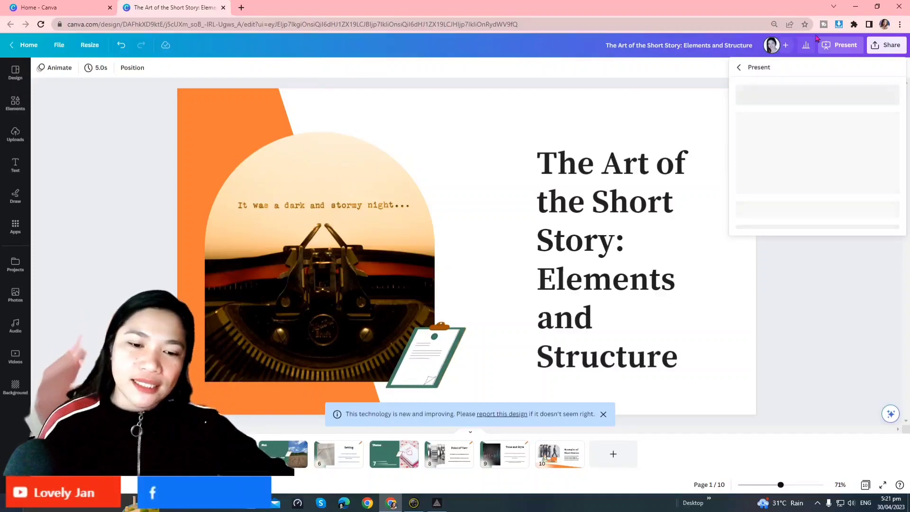
{"action": "left_click", "coordinate": [824, 275]}
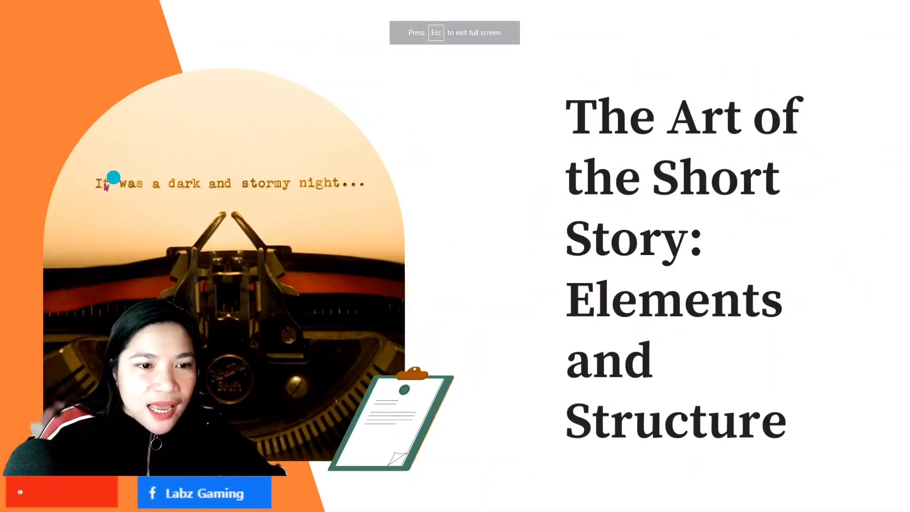
{"action": "left_click", "coordinate": [869, 312]}
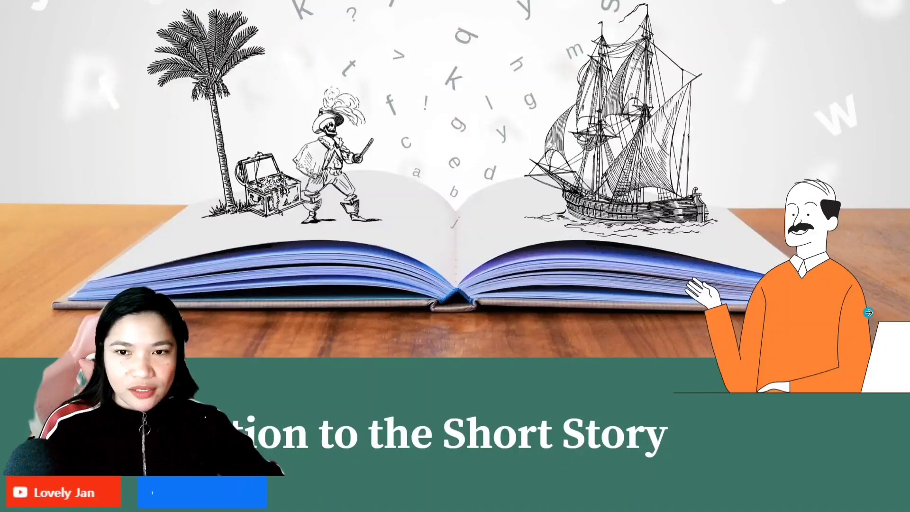
{"action": "key", "text": "Right"}
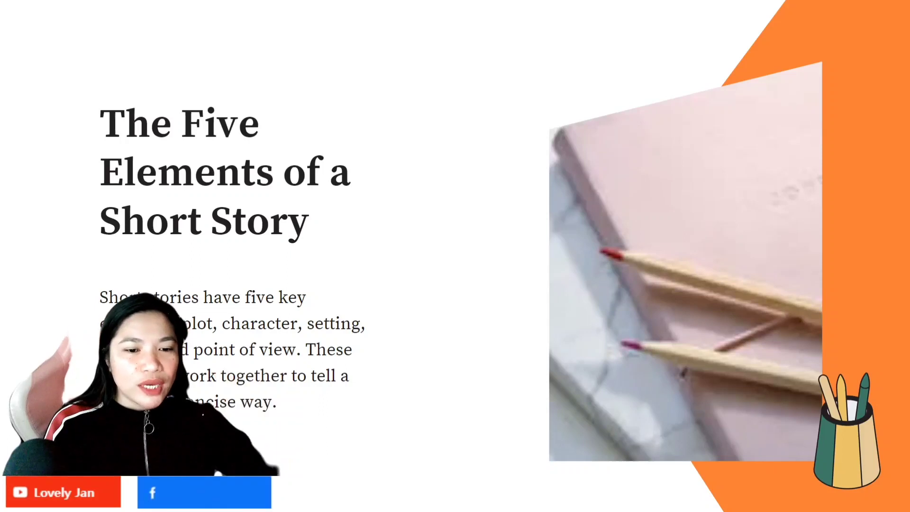
{"action": "key", "text": "Right"}
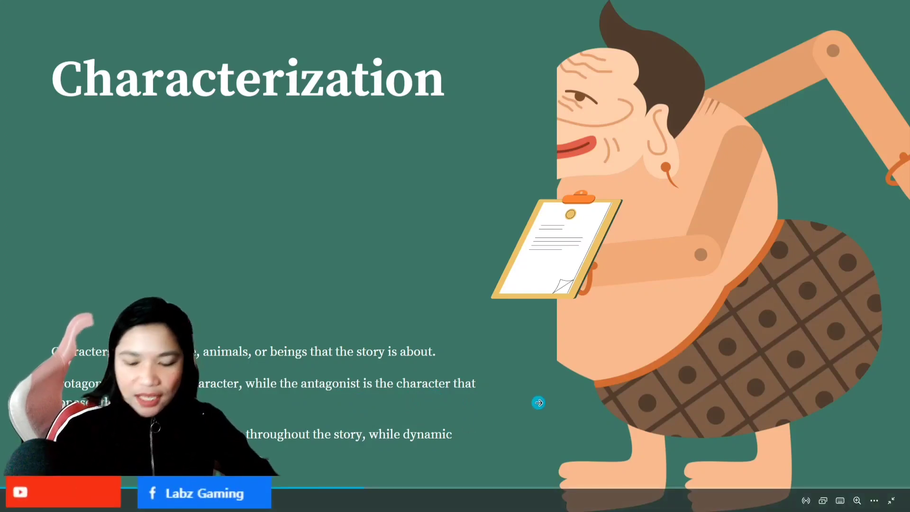
{"action": "left_click", "coordinate": [538, 403]}
{"action": "left_click", "coordinate": [538, 402]}
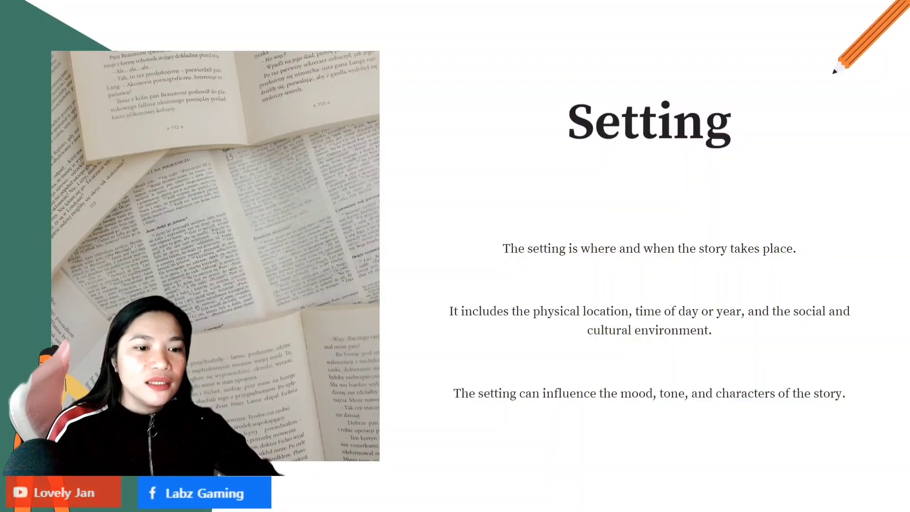
{"action": "key", "text": "Right"}
{"action": "key", "text": "Right"}
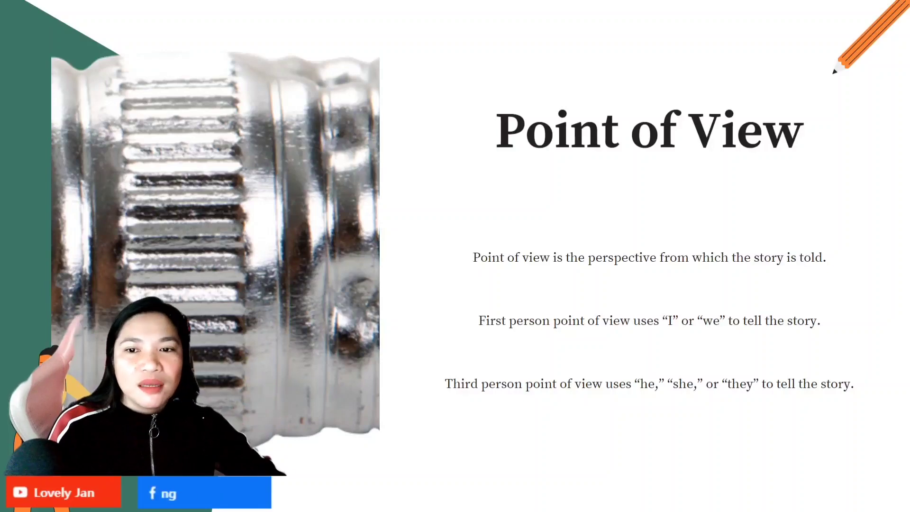
{"action": "key", "text": "Right"}
{"action": "key", "text": "Right"}
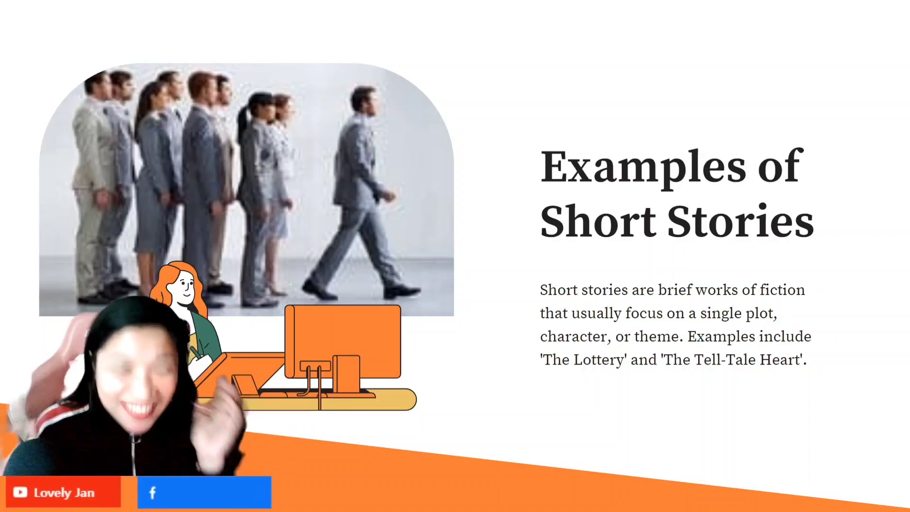
{"action": "key", "text": "Escape"}
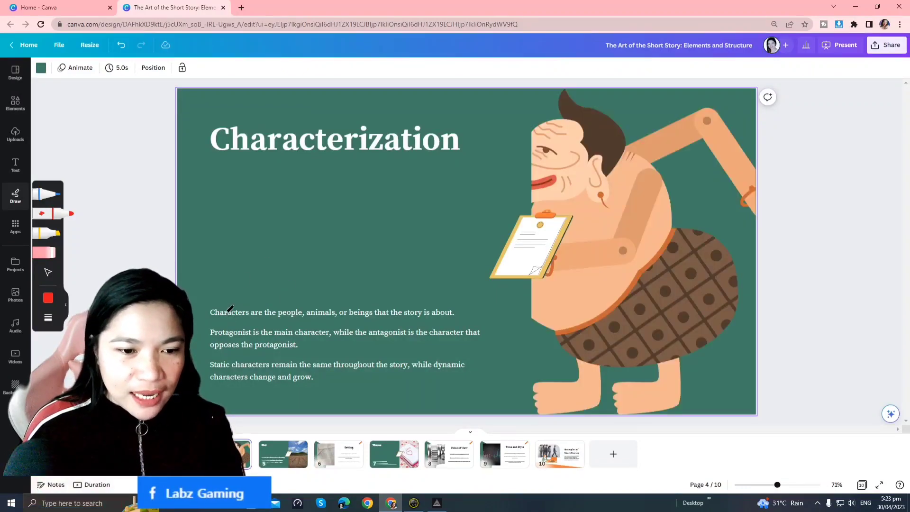
Raise the Characterization body text to size 32 and move it below the heading.
{"action": "left_click", "coordinate": [309, 319]}
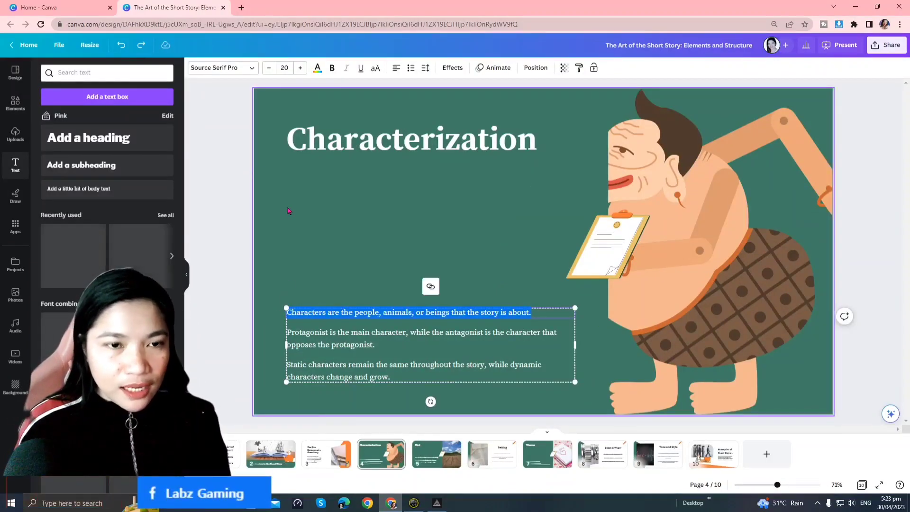
{"action": "left_click", "coordinate": [301, 68]}
{"action": "left_click", "coordinate": [301, 69]}
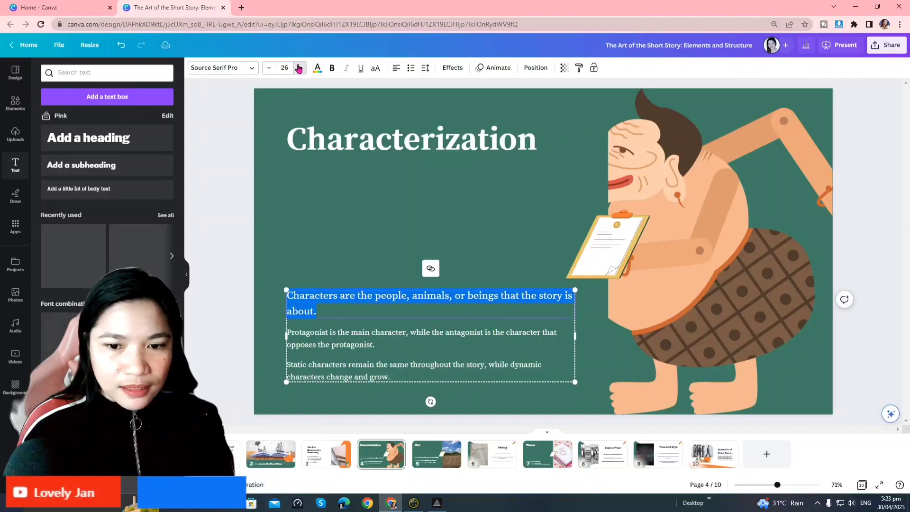
{"action": "left_click", "coordinate": [302, 68]}
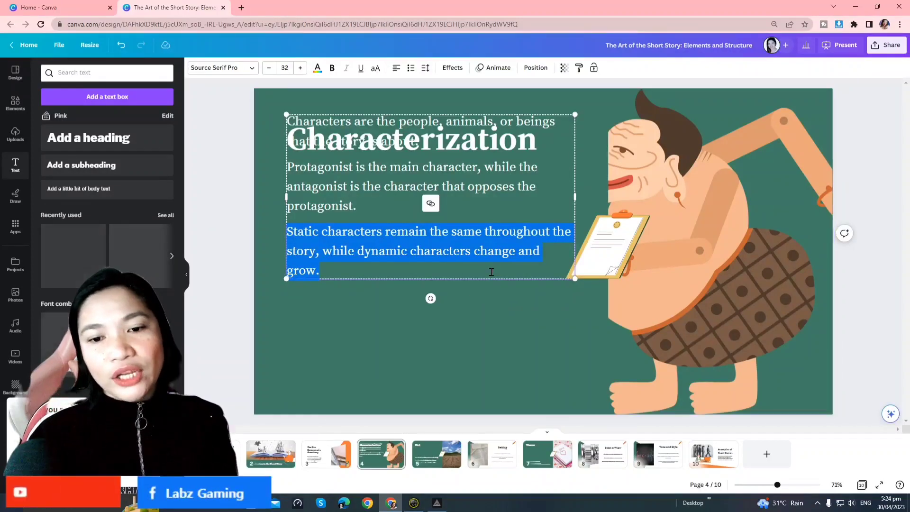
{"action": "left_click", "coordinate": [441, 296]}
{"action": "left_click_drag", "start_coordinate": [436, 255], "coordinate": [434, 323]}
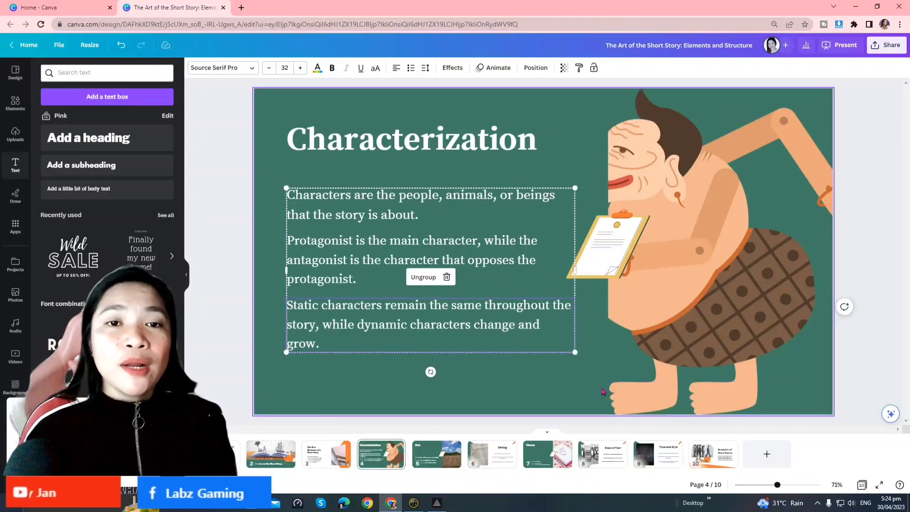
{"action": "left_click", "coordinate": [187, 280]}
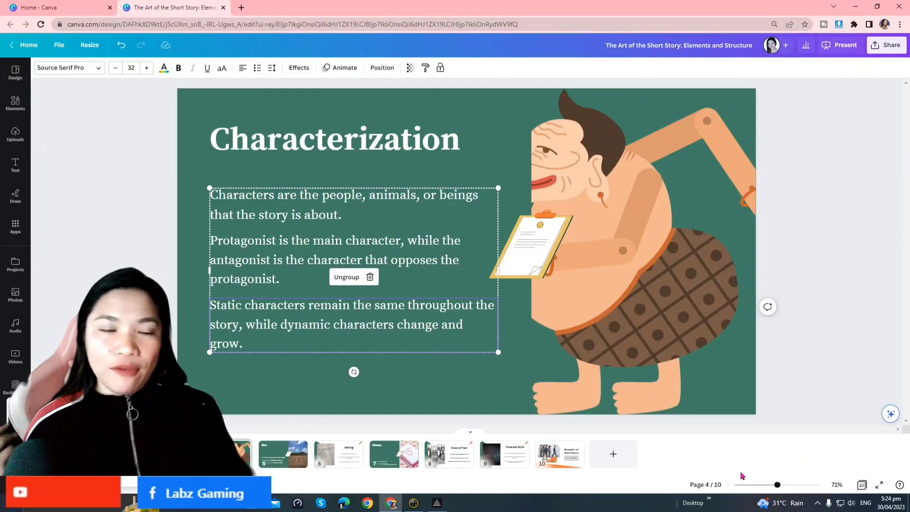
{"action": "left_click", "coordinate": [848, 182]}
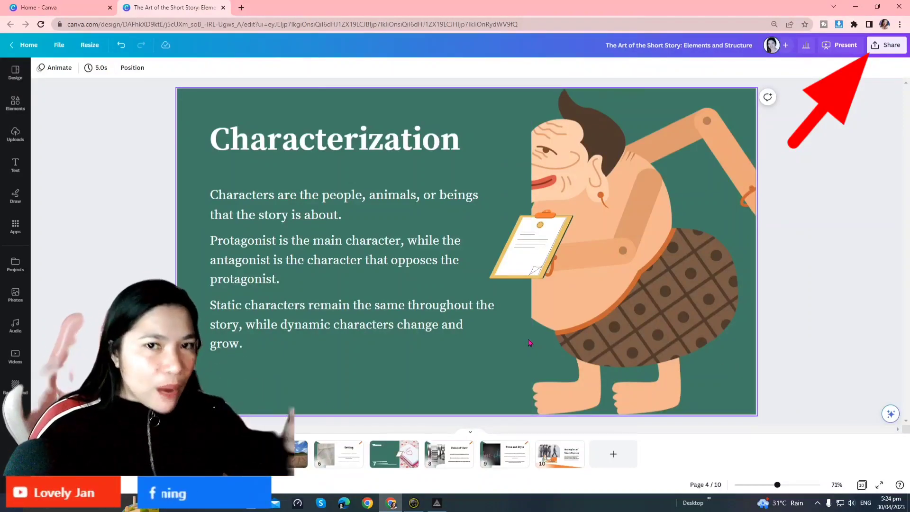
Download all ten pages as a Microsoft PowerPoint file, then minimize Chrome.
{"action": "left_click", "coordinate": [890, 47]}
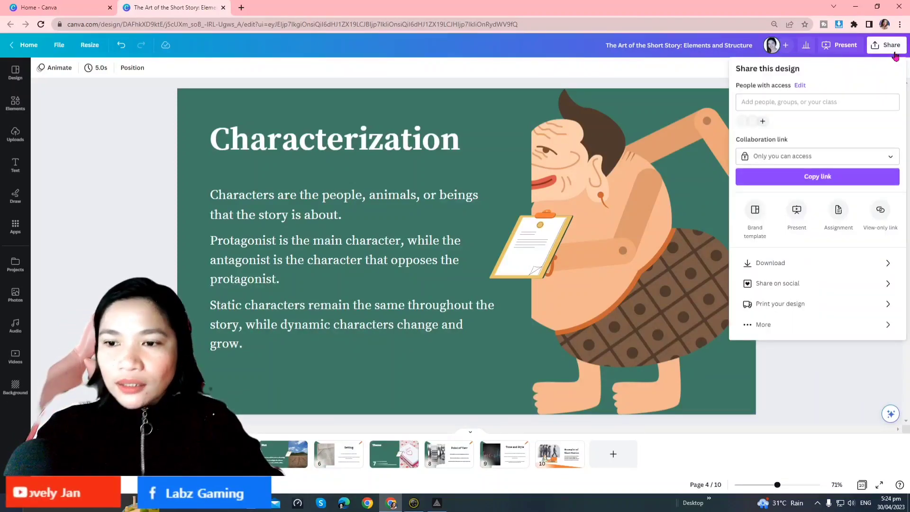
{"action": "left_click", "coordinate": [767, 332]}
{"action": "scroll", "coordinate": [814, 220], "scroll_direction": "down", "scroll_amount": 5}
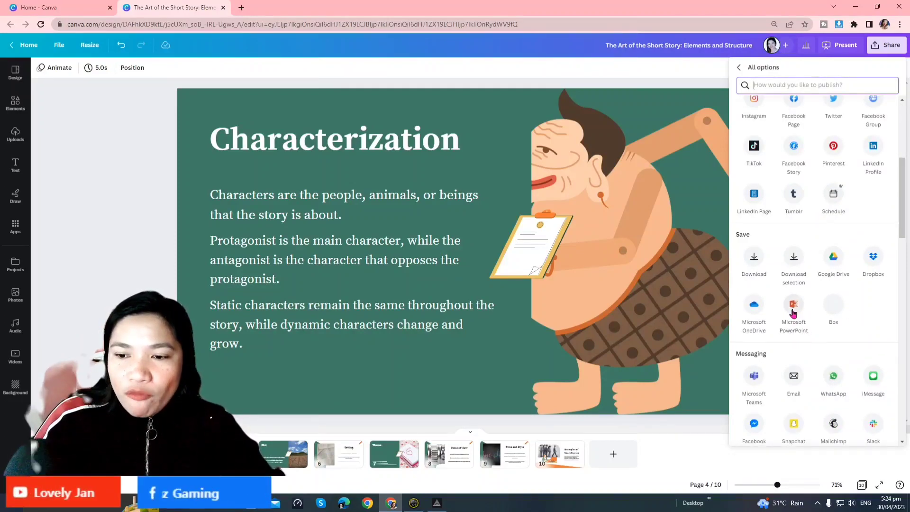
{"action": "left_click", "coordinate": [791, 311]}
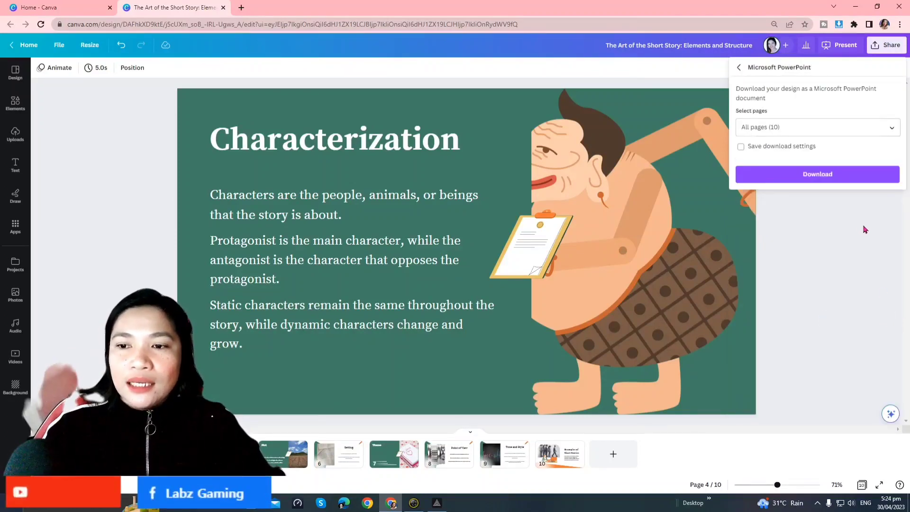
{"action": "left_click", "coordinate": [825, 175]}
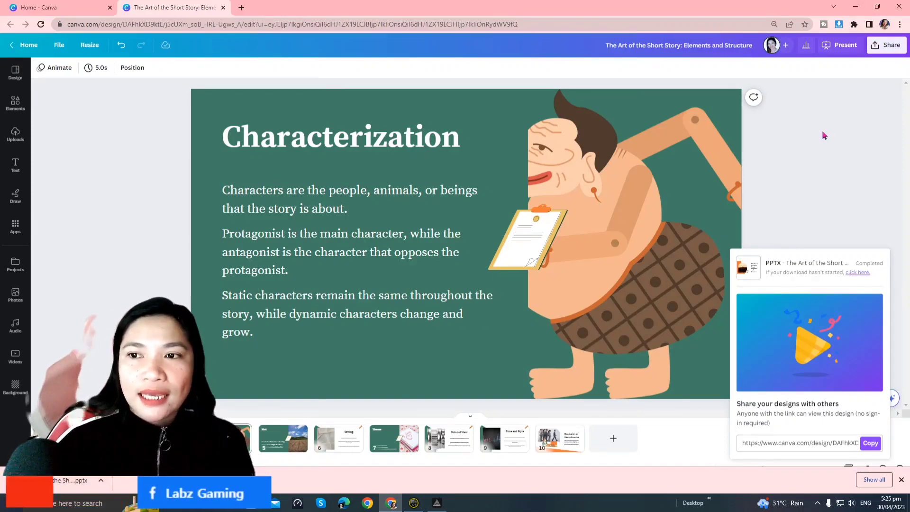
{"action": "left_click", "coordinate": [851, 5]}
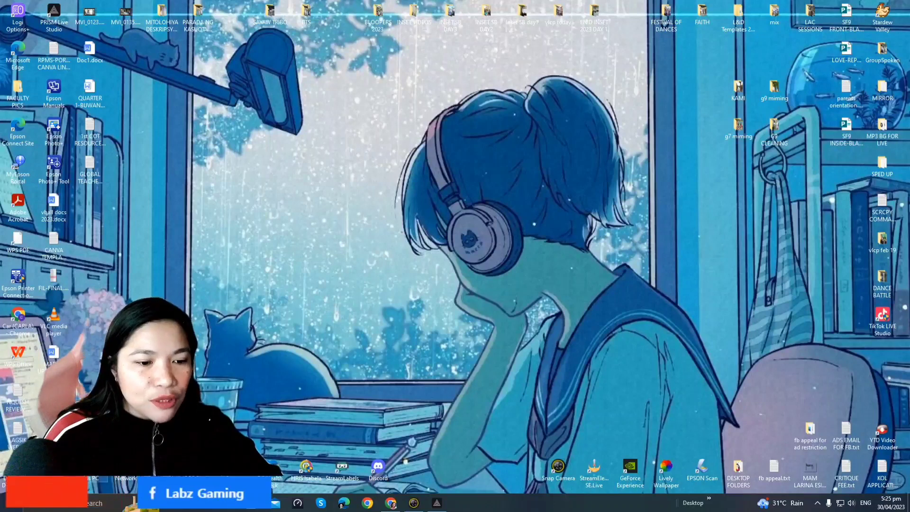
Open The Art of the Short Story Elements and Structure.pptx from Downloads in PowerPoint.
{"action": "key", "text": "super+e"}
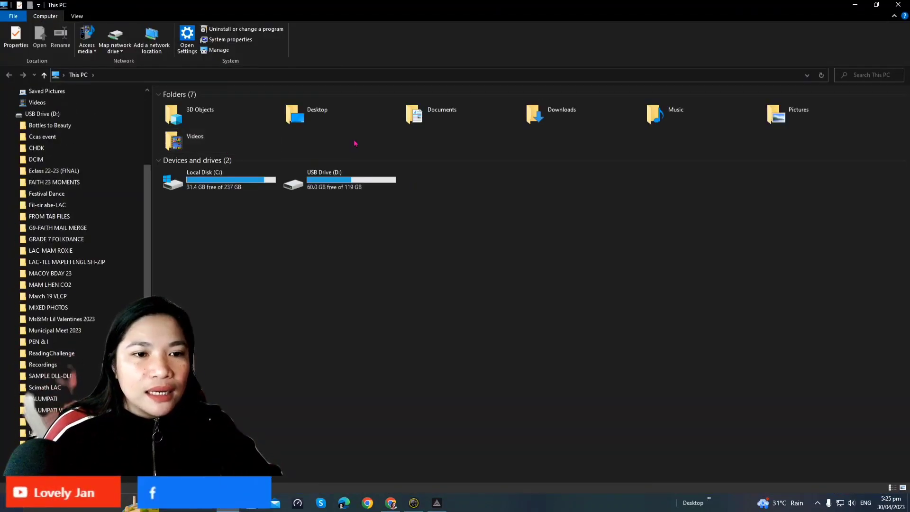
{"action": "left_click", "coordinate": [584, 124]}
{"action": "double_click", "coordinate": [583, 125]}
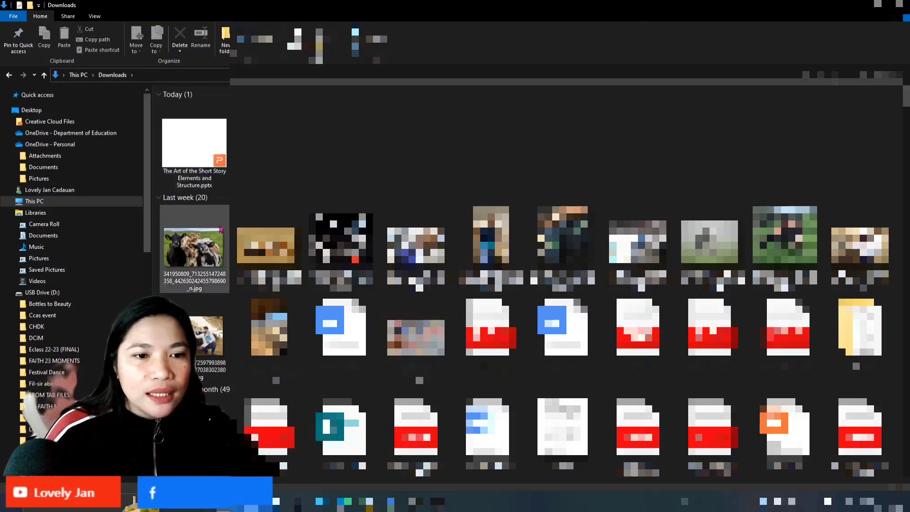
{"action": "right_click", "coordinate": [199, 133]}
{"action": "mouse_move", "coordinate": [209, 284]}
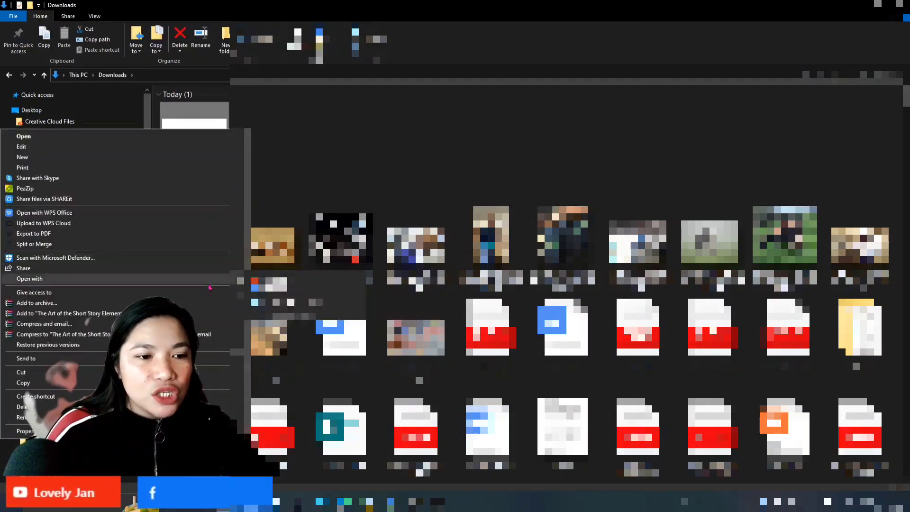
{"action": "left_click", "coordinate": [275, 281]}
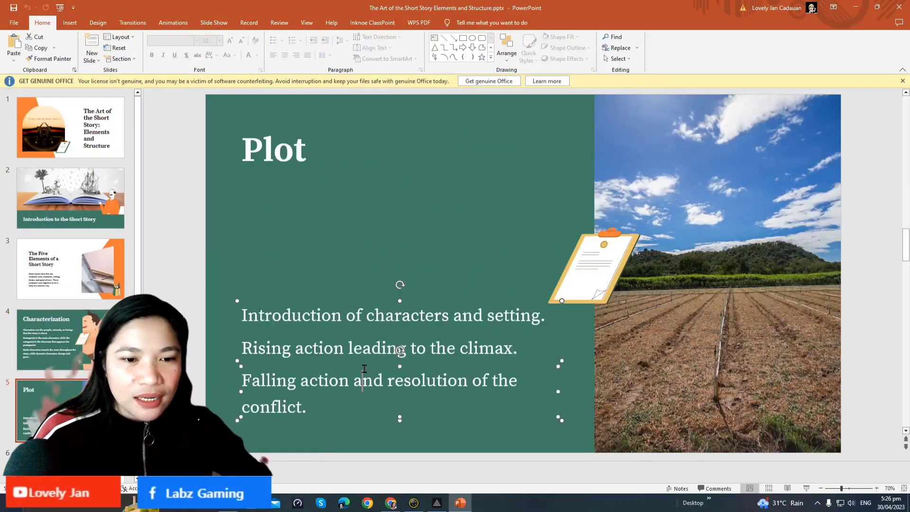
Move the Plot bullet text up under its title; undo the Setting text box move.
{"action": "left_click_drag", "start_coordinate": [391, 282], "coordinate": [389, 193]}
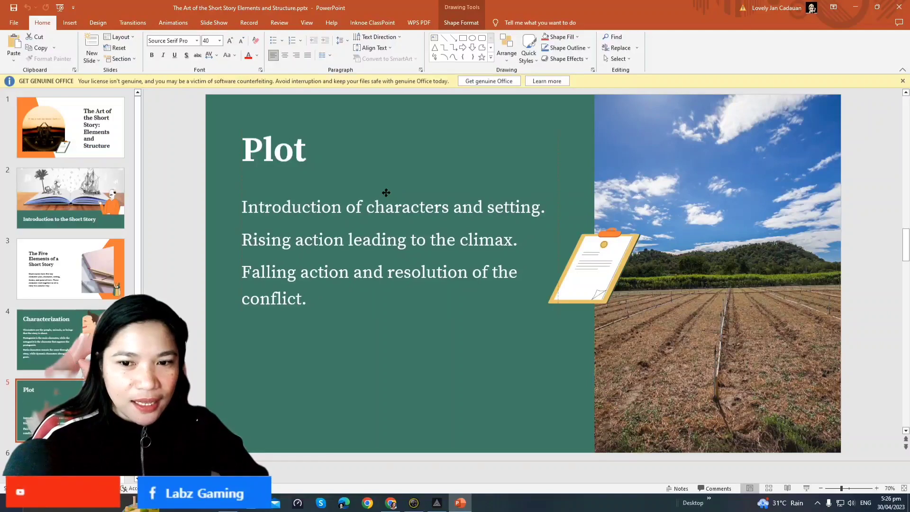
{"action": "scroll", "coordinate": [625, 267], "scroll_direction": "down", "scroll_amount": 2}
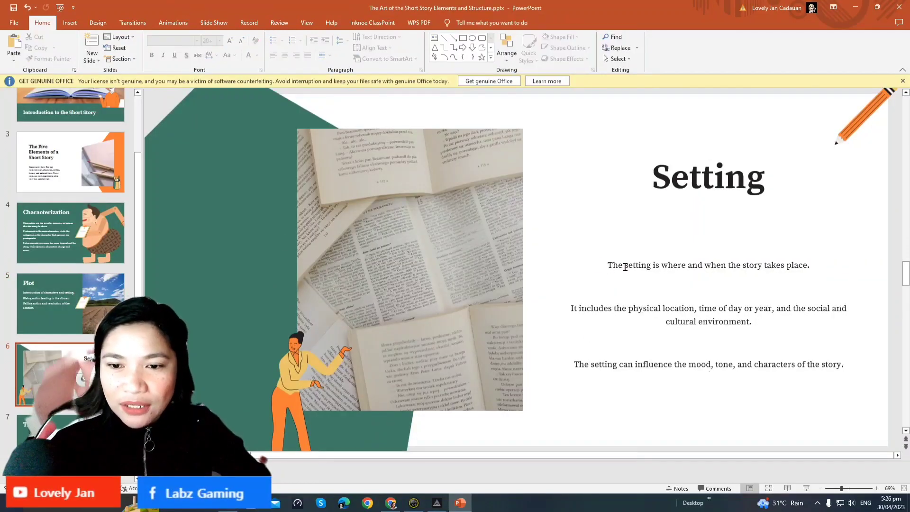
{"action": "left_click_drag", "start_coordinate": [608, 268], "coordinate": [737, 320]}
{"action": "left_click", "coordinate": [36, 7]}
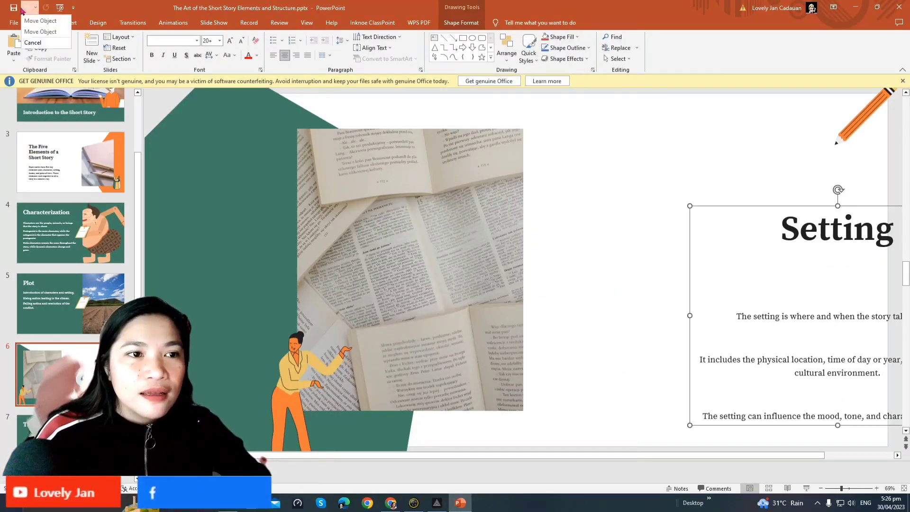
{"action": "left_click", "coordinate": [40, 19]}
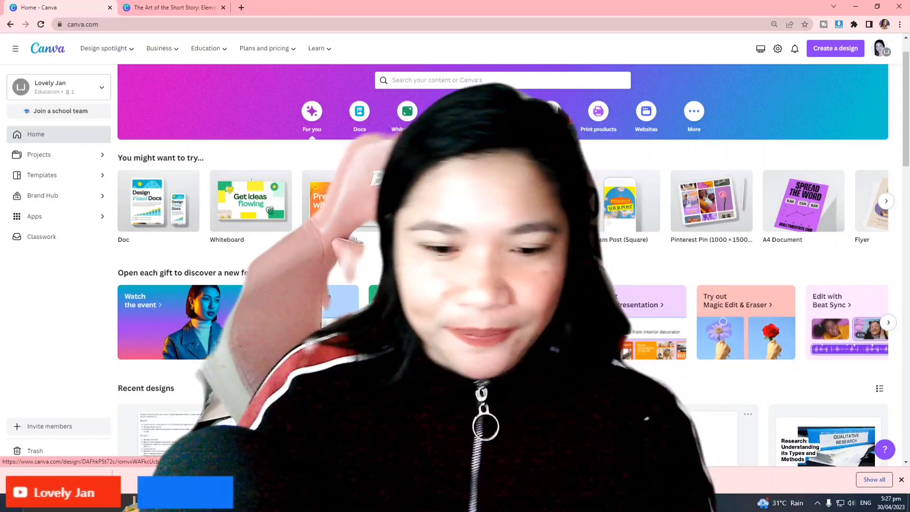
Reload the Canva home page and close the short story design tab.
{"action": "scroll", "coordinate": [147, 45], "scroll_direction": "up", "scroll_amount": 1}
{"action": "left_click", "coordinate": [125, 25]}
{"action": "key", "text": "Return"}
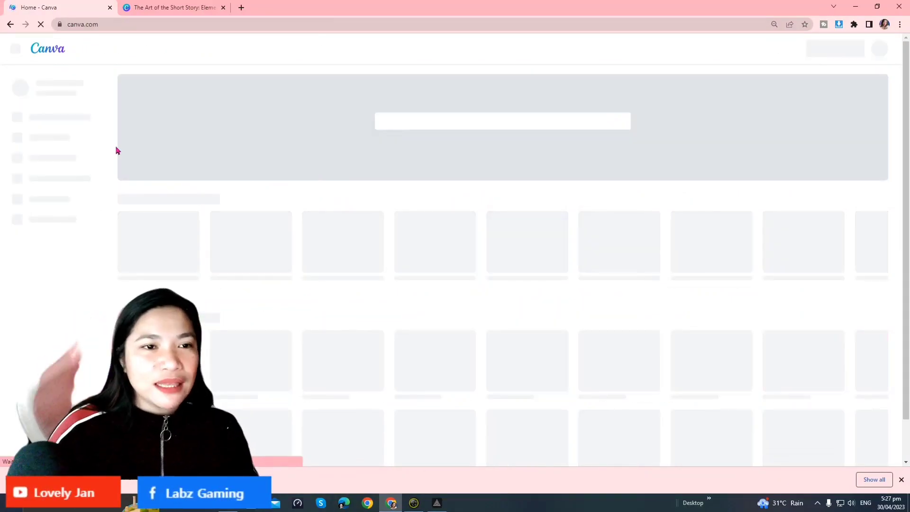
{"action": "left_click", "coordinate": [222, 7]}
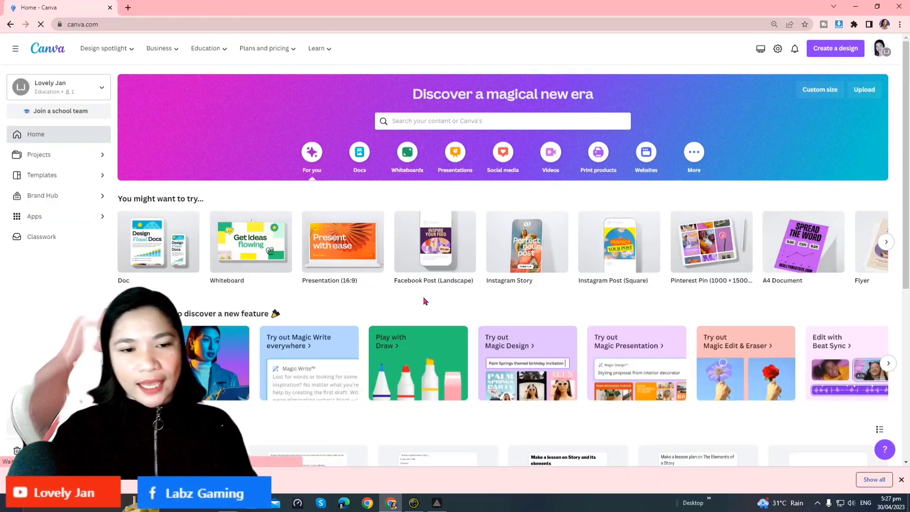
{"action": "scroll", "coordinate": [427, 297], "scroll_direction": "down", "scroll_amount": 1}
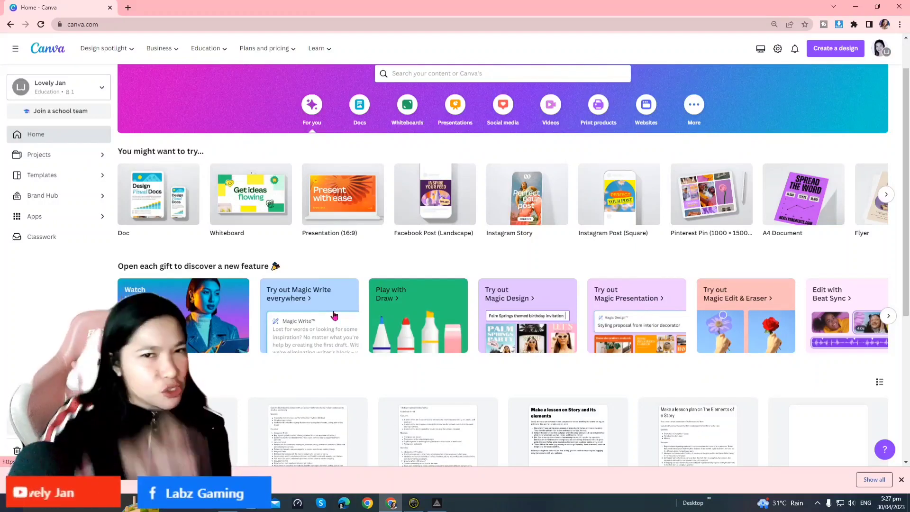
Start a Magic Write Doc and submit a 10th-grade short story lesson plan prompt.
{"action": "left_click", "coordinate": [292, 297]}
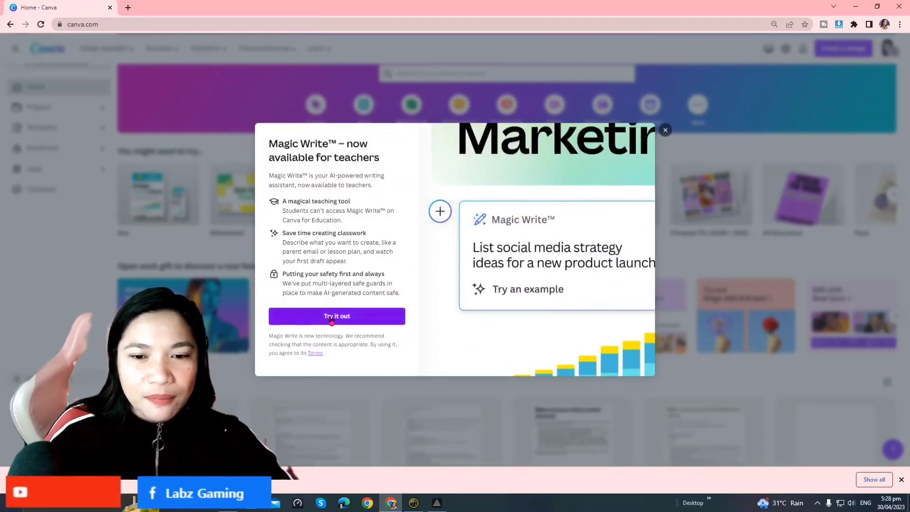
{"action": "left_click", "coordinate": [347, 321]}
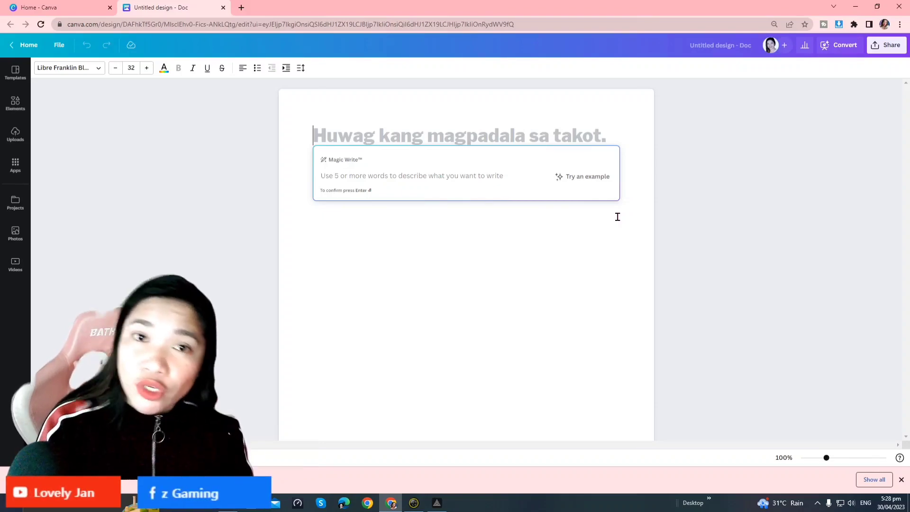
{"action": "type", "text": "e"}
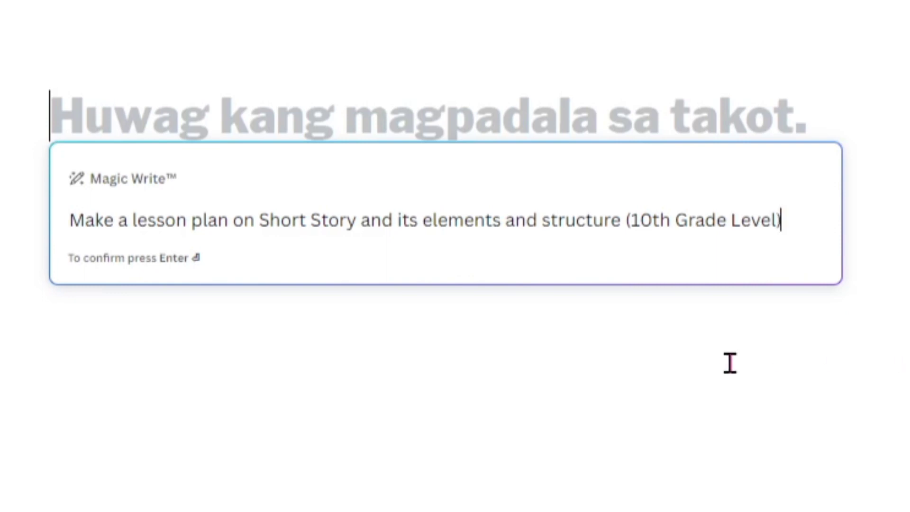
{"action": "key", "text": "Return"}
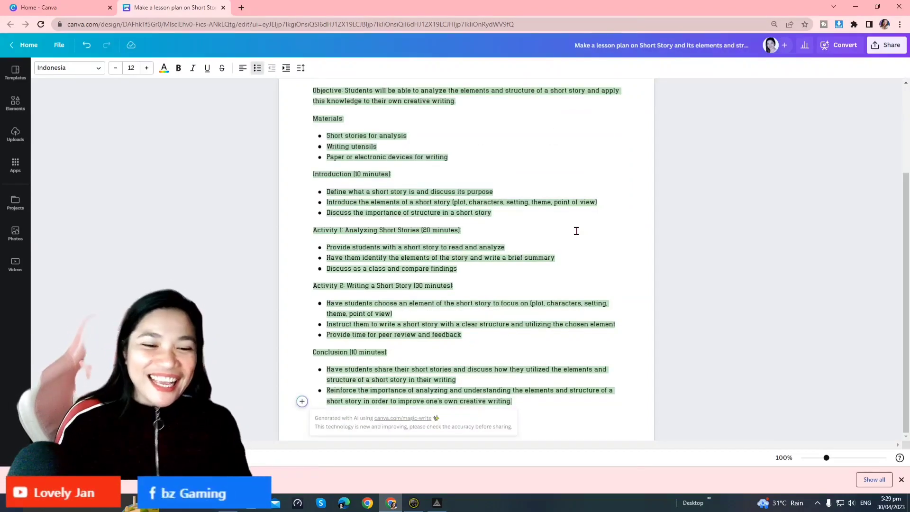
Insert the generated lesson plan into the Doc and select its title text.
{"action": "scroll", "coordinate": [503, 278], "scroll_direction": "up", "scroll_amount": 3}
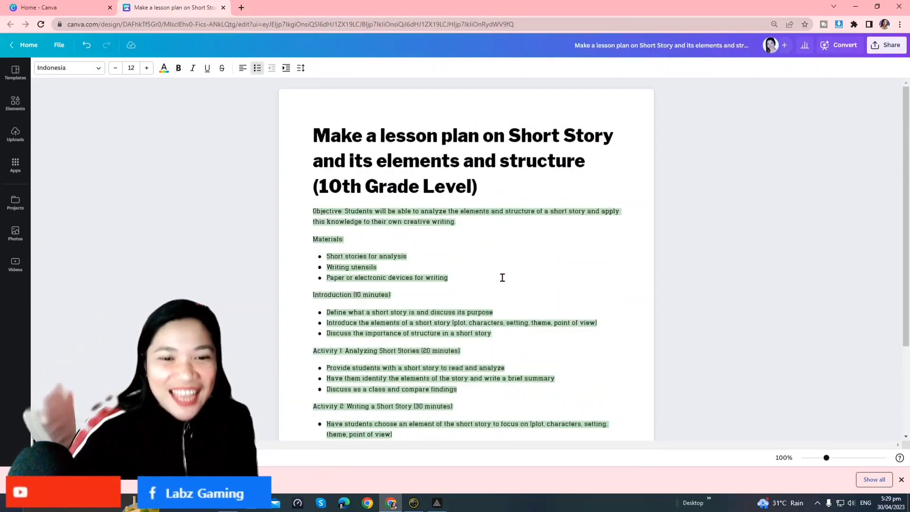
{"action": "left_click", "coordinate": [524, 211]}
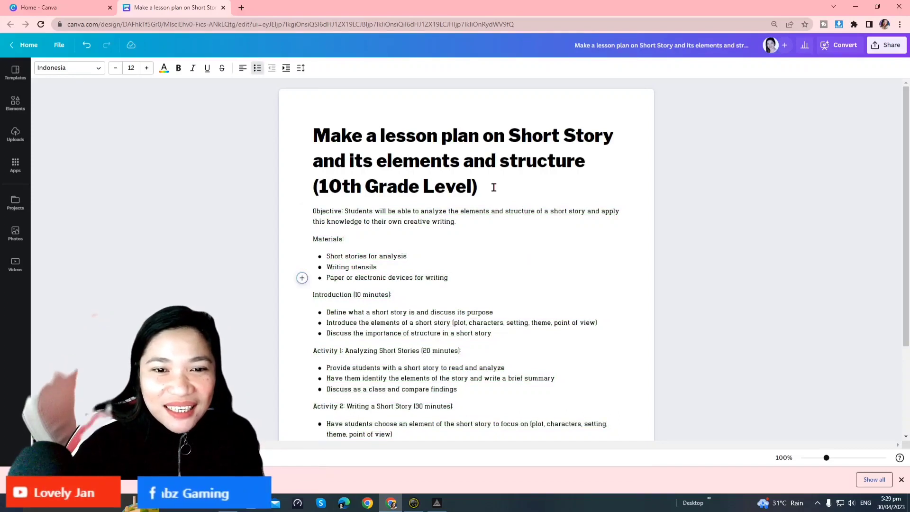
{"action": "left_click_drag", "start_coordinate": [494, 187], "coordinate": [287, 134]}
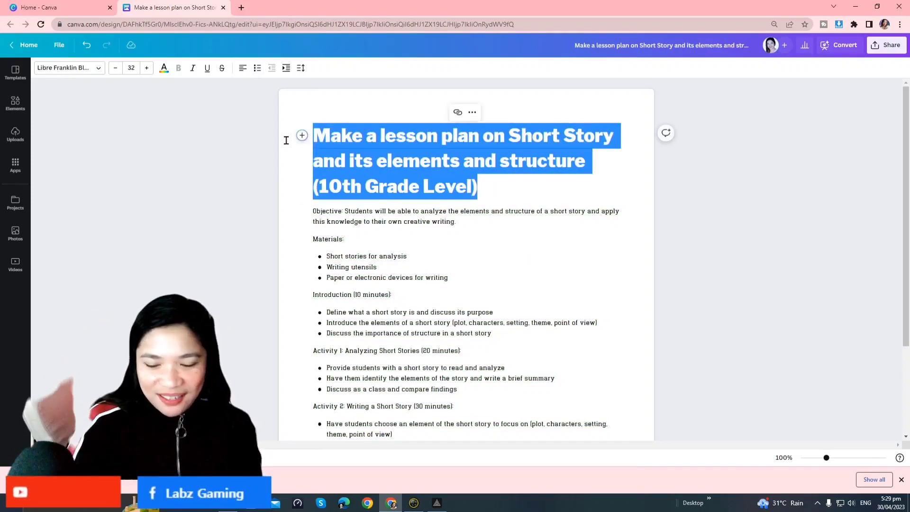
{"action": "left_click", "coordinate": [70, 68]}
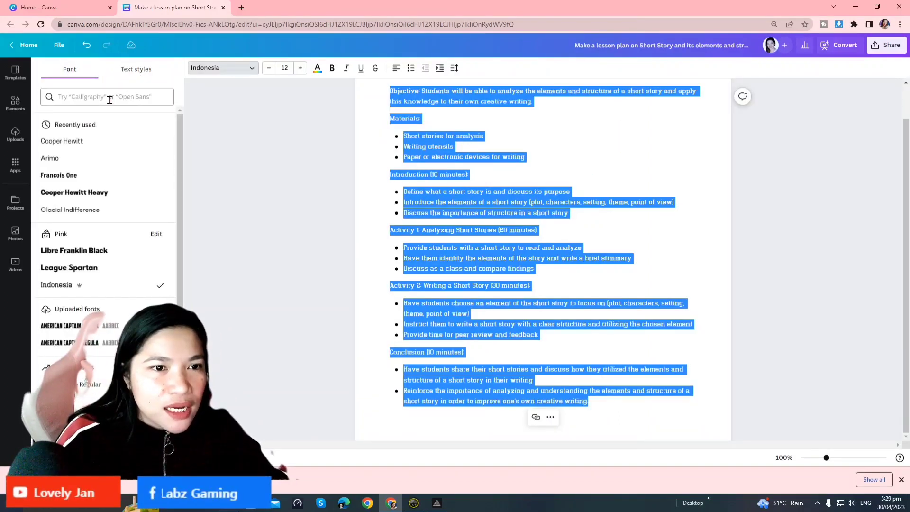
Apply Cooper Hewitt from the recently used fonts to the selected lesson plan text.
{"action": "left_click", "coordinate": [80, 141]}
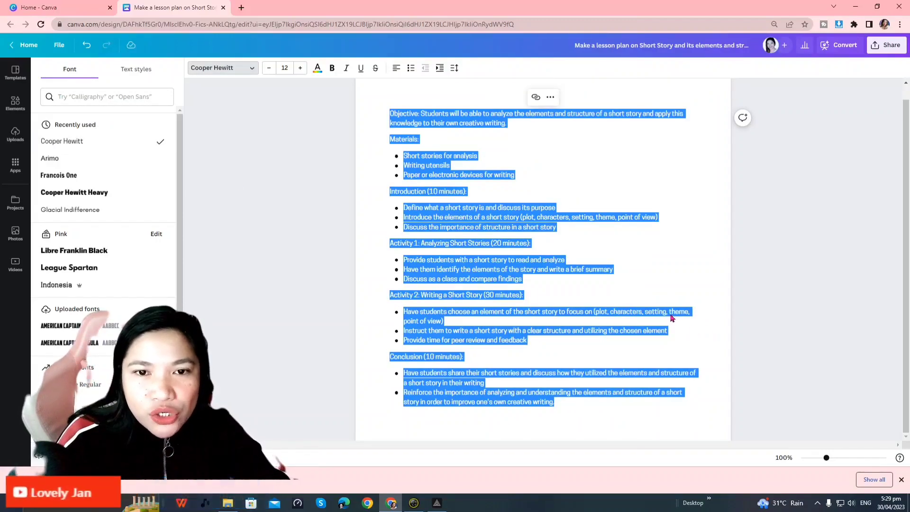
{"action": "key", "text": "Escape"}
{"action": "left_click", "coordinate": [533, 243]}
{"action": "scroll", "coordinate": [554, 292], "scroll_direction": "up", "scroll_amount": 1}
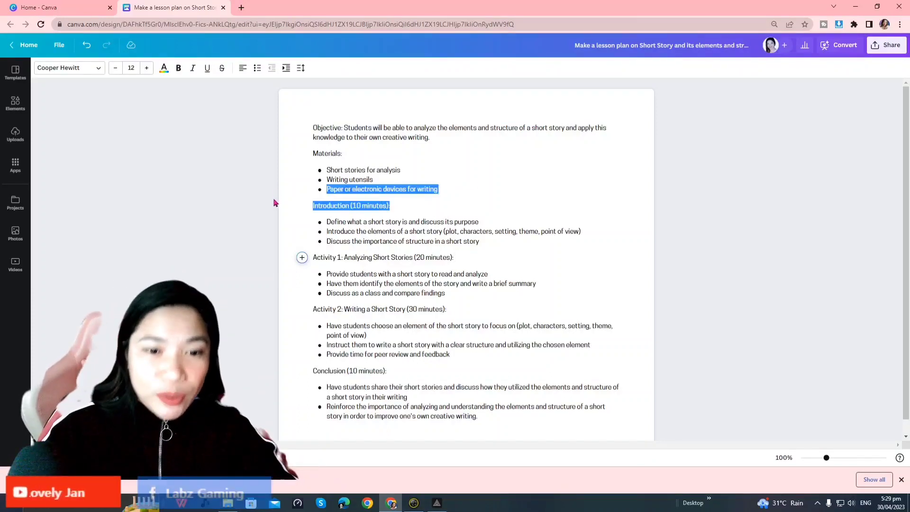
Select and check the Introduction, Activity 2 and Conclusion headings of the lesson plan.
{"action": "left_click_drag", "start_coordinate": [274, 203], "coordinate": [406, 205]}
{"action": "left_click", "coordinate": [522, 222]}
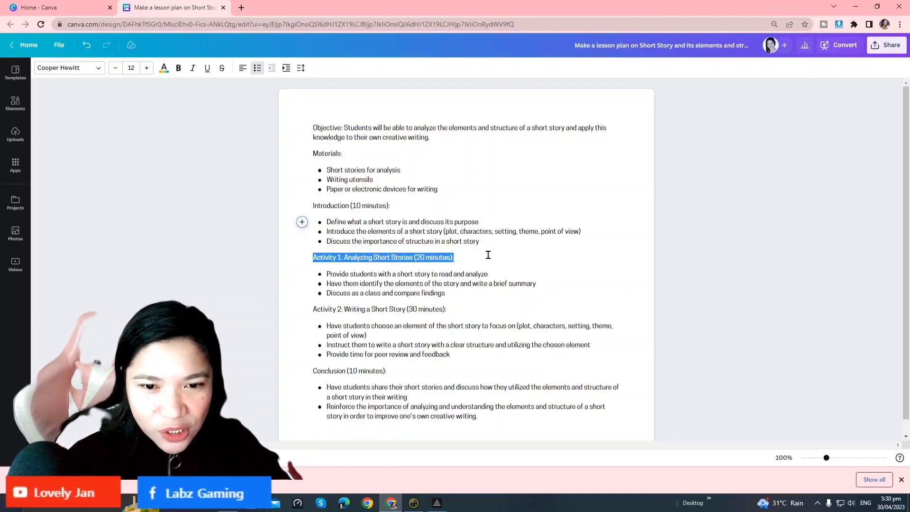
{"action": "left_click", "coordinate": [464, 311]}
{"action": "left_click_drag", "start_coordinate": [308, 312], "coordinate": [455, 317]}
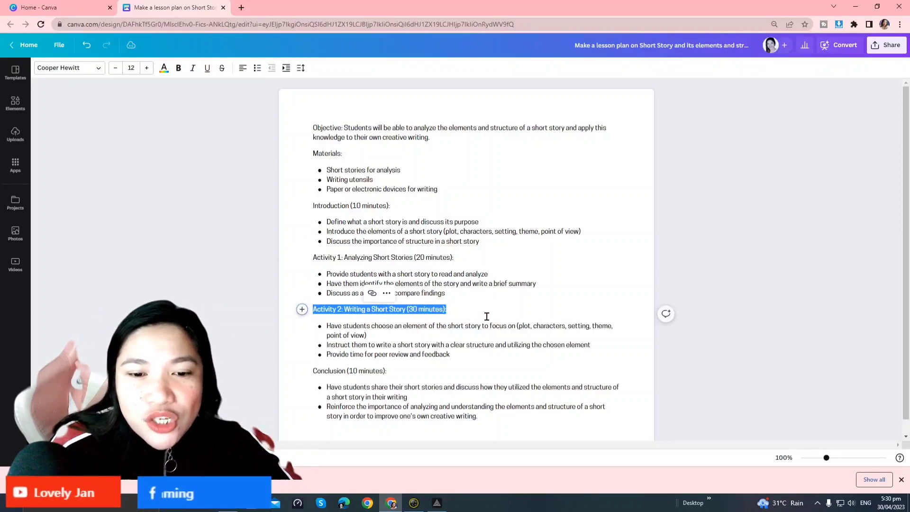
{"action": "left_click_drag", "start_coordinate": [319, 268], "coordinate": [473, 301]}
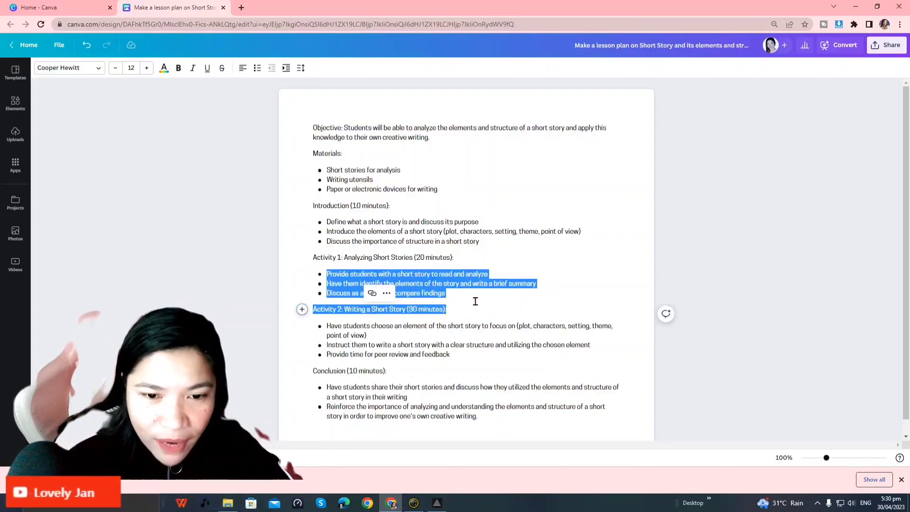
{"action": "left_click", "coordinate": [469, 369]}
{"action": "scroll", "coordinate": [363, 339], "scroll_direction": "down", "scroll_amount": 1}
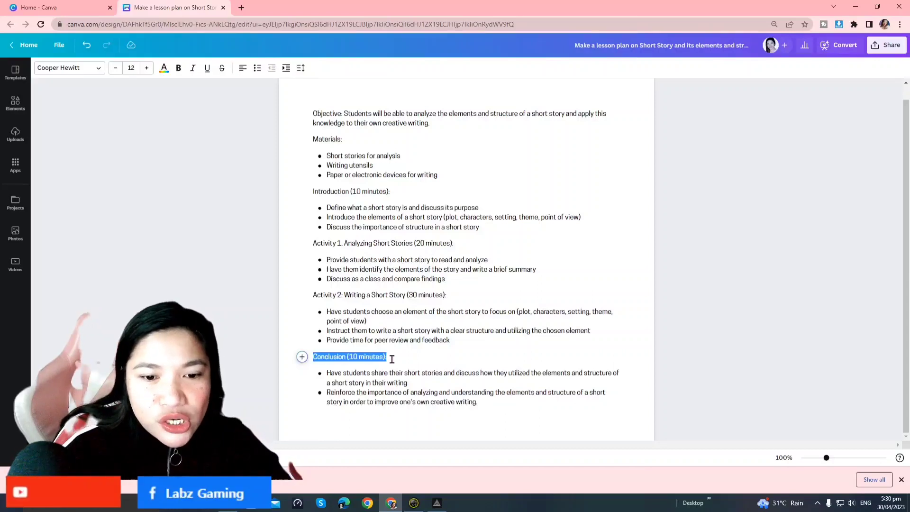
{"action": "left_click", "coordinate": [561, 389]}
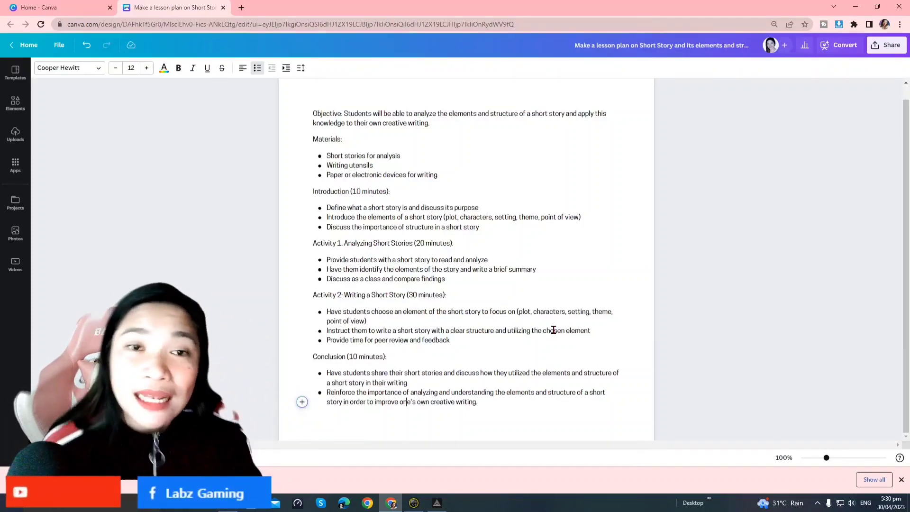
Select the text from Objective through Conclusion, then zoom the page view out.
{"action": "scroll", "coordinate": [474, 279], "scroll_direction": "up", "scroll_amount": 1}
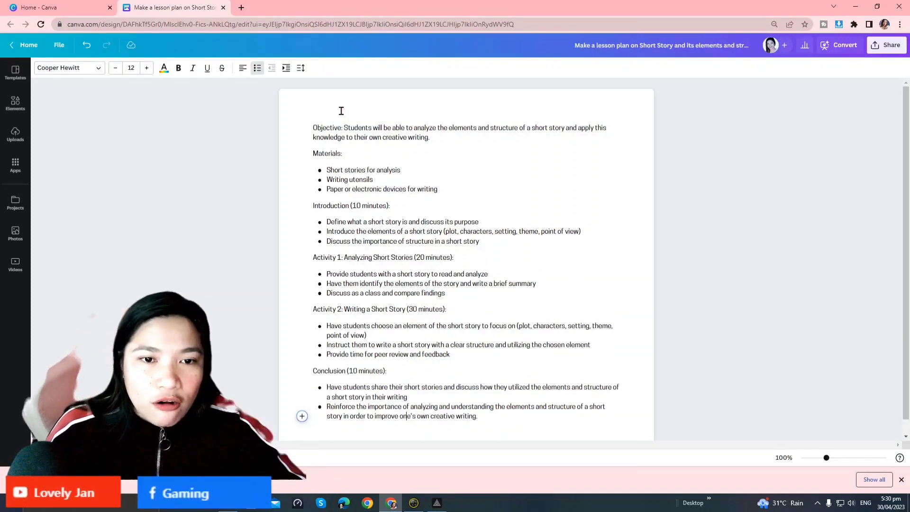
{"action": "left_click_drag", "start_coordinate": [308, 118], "coordinate": [393, 376]}
{"action": "left_click", "coordinate": [410, 166]}
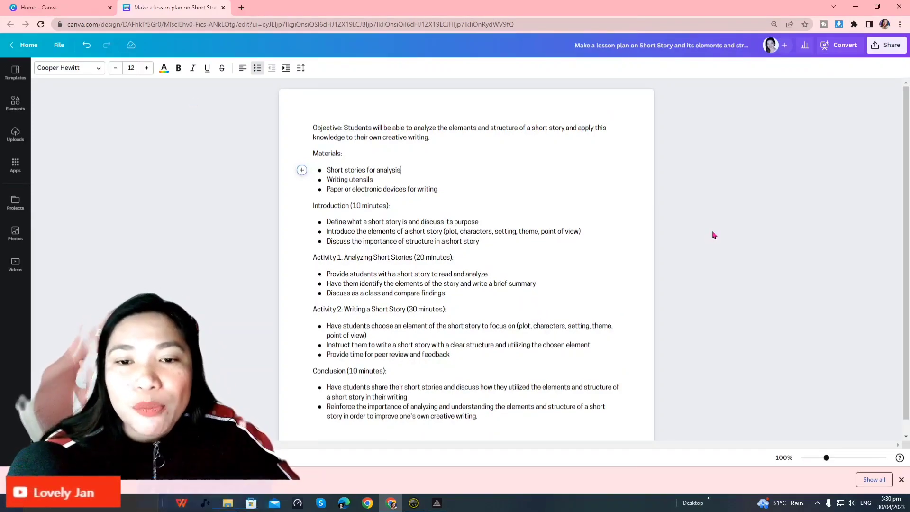
{"action": "scroll", "coordinate": [713, 275], "scroll_direction": "down", "scroll_amount": 1}
{"action": "key", "text": "ctrl+minus"}
{"action": "key", "text": "ctrl+minus"}
{"action": "key", "text": "ctrl+minus"}
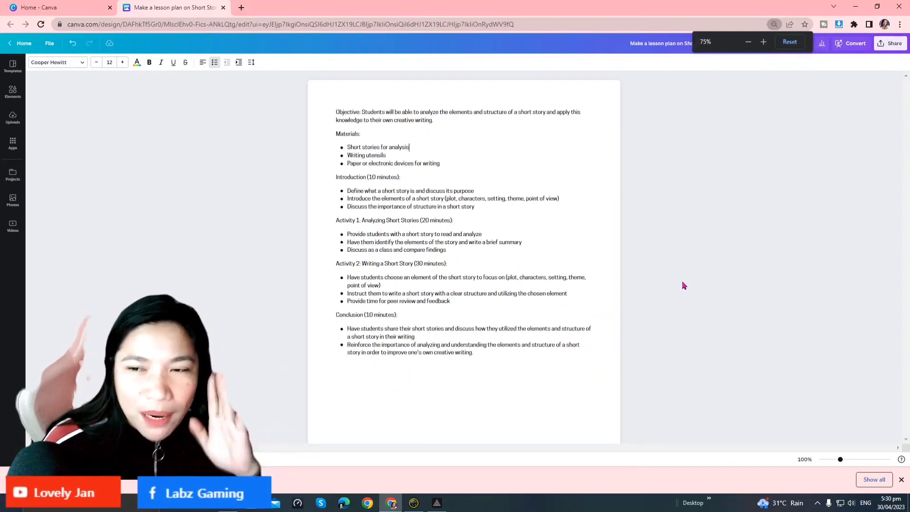
Download the lesson plan as a Standard PDF and open it in the browser.
{"action": "left_click", "coordinate": [891, 43]}
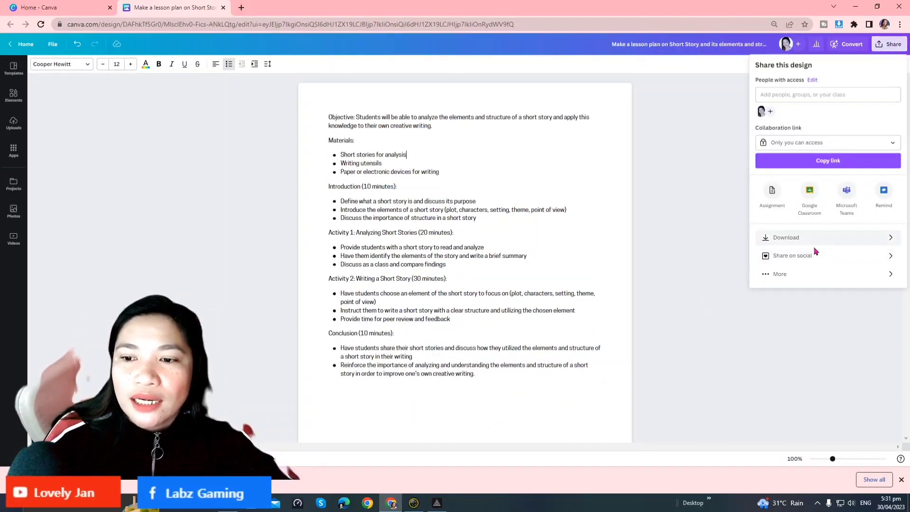
{"action": "left_click", "coordinate": [868, 237]}
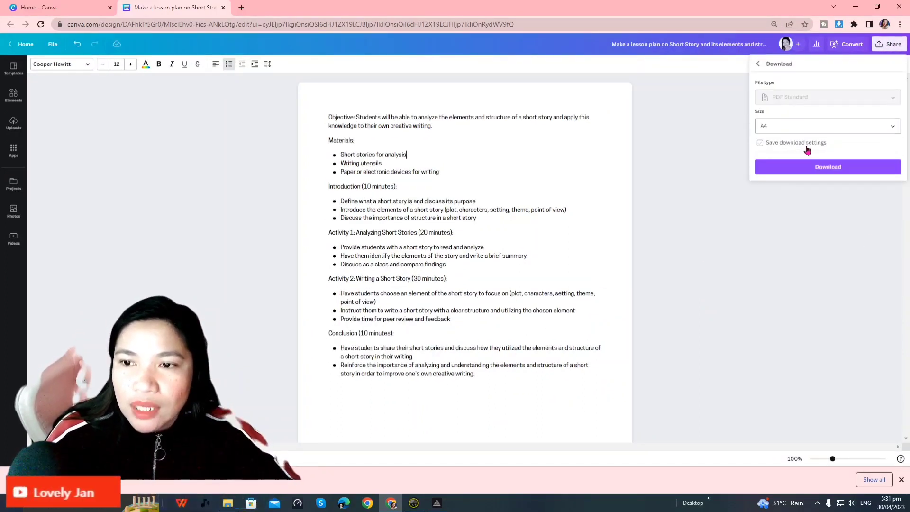
{"action": "left_click", "coordinate": [810, 173]}
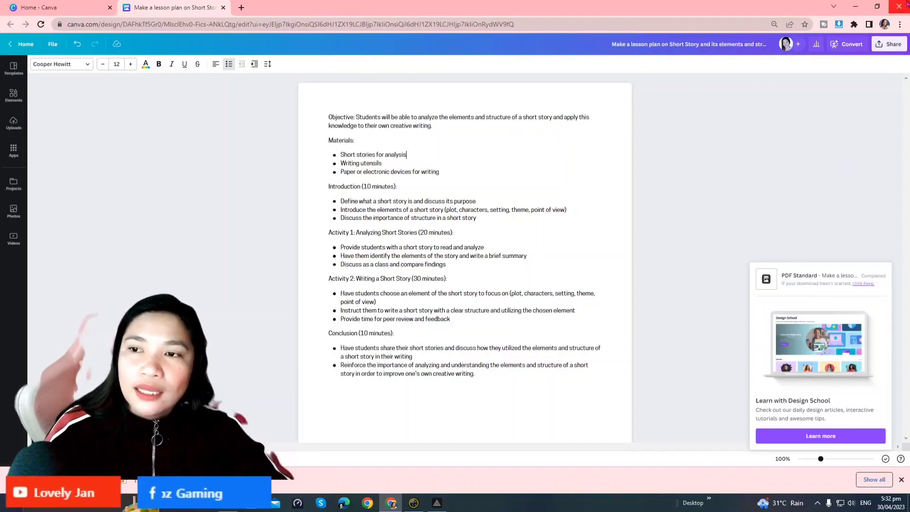
{"action": "left_click", "coordinate": [905, 5]}
{"action": "left_click", "coordinate": [388, 504]}
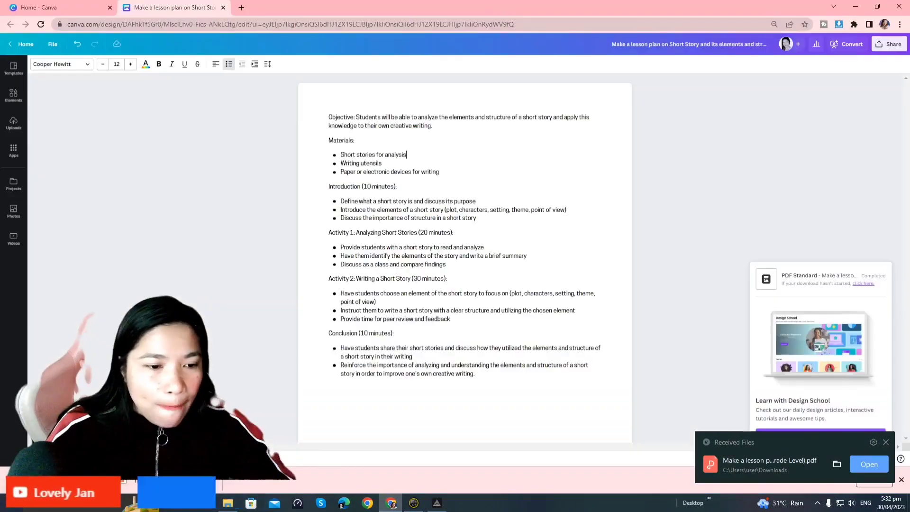
{"action": "left_click", "coordinate": [71, 480]}
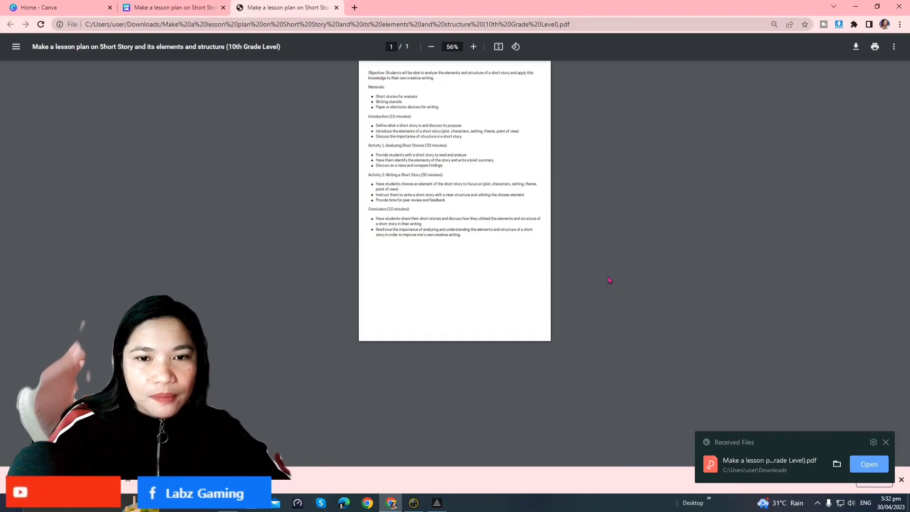
Close the lesson-plan PDF tab and launch Microsoft Word from Windows search.
{"action": "left_click", "coordinate": [877, 6]}
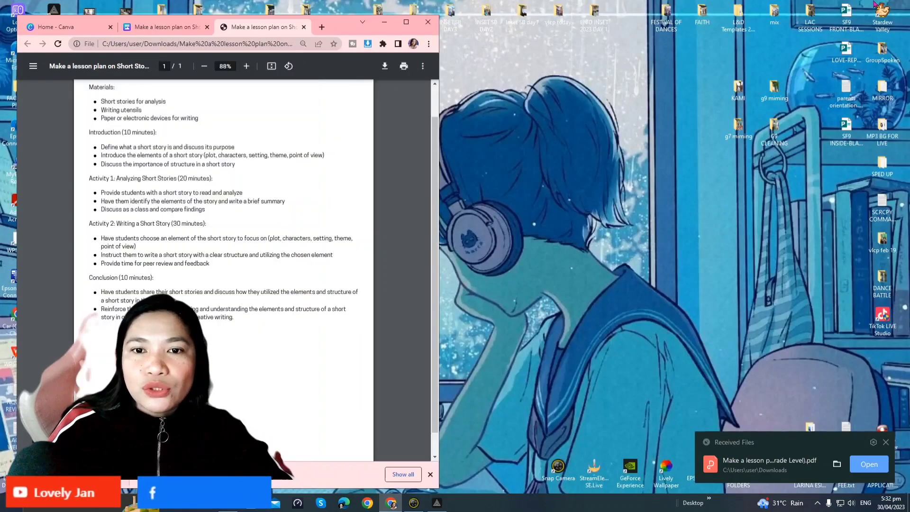
{"action": "left_click", "coordinate": [304, 27]}
{"action": "key", "text": "super+s"}
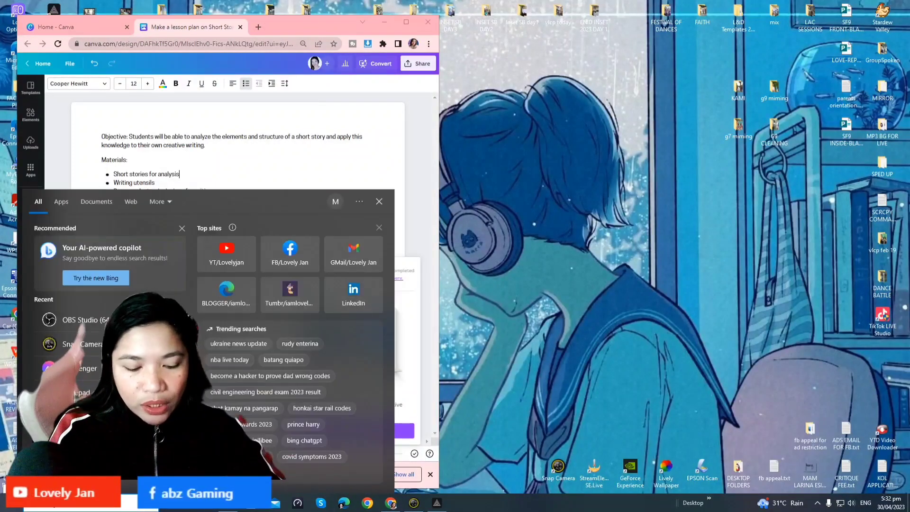
{"action": "type", "text": "word"}
{"action": "key", "text": "Return"}
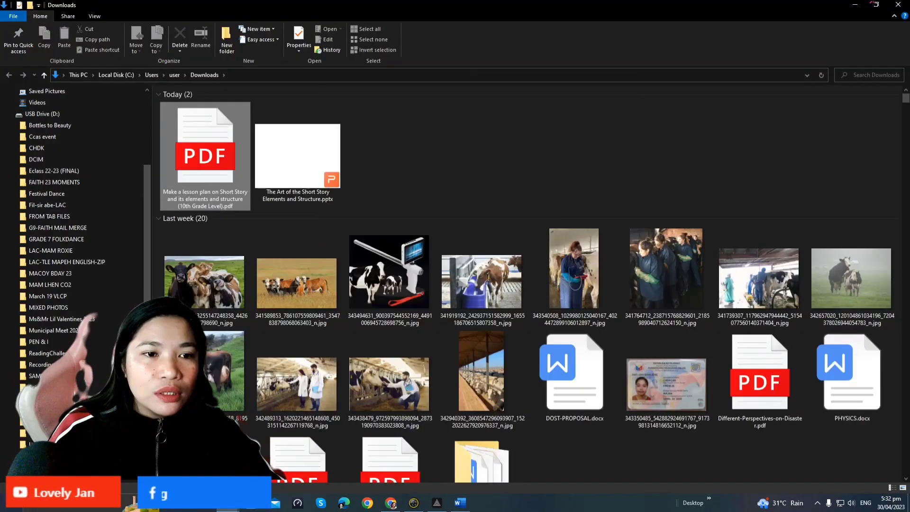
Open the downloaded lesson-plan PDF in Word by dragging it from the Downloads folder.
{"action": "left_click", "coordinate": [876, 4]}
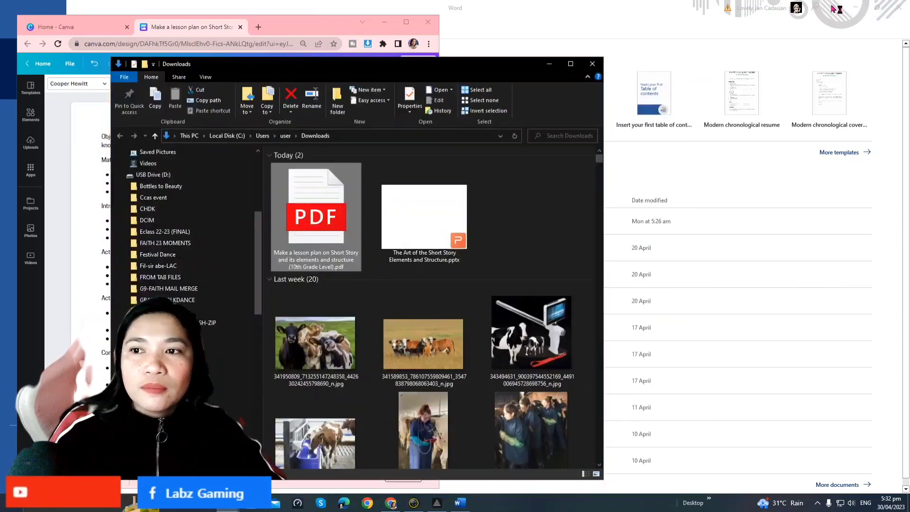
{"action": "left_click", "coordinate": [627, 23]}
{"action": "left_click", "coordinate": [877, 7]}
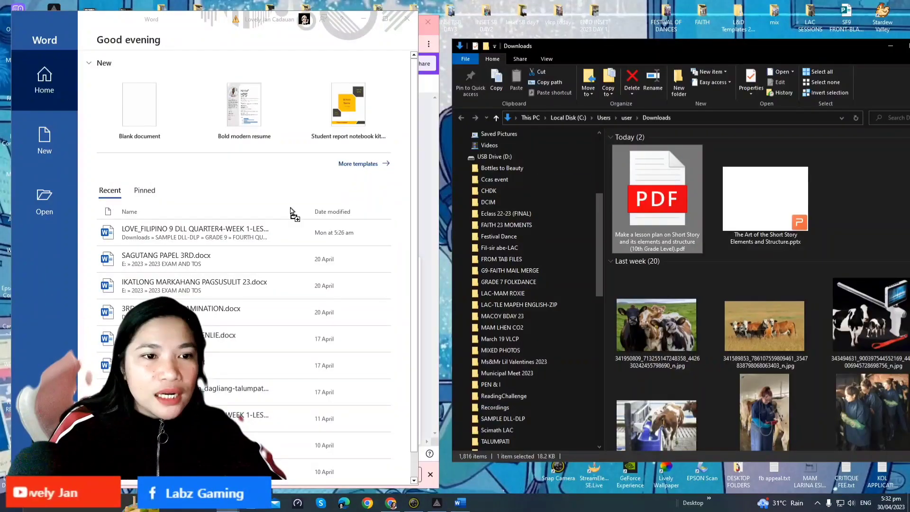
{"action": "left_click_drag", "start_coordinate": [290, 212], "coordinate": [131, 105]}
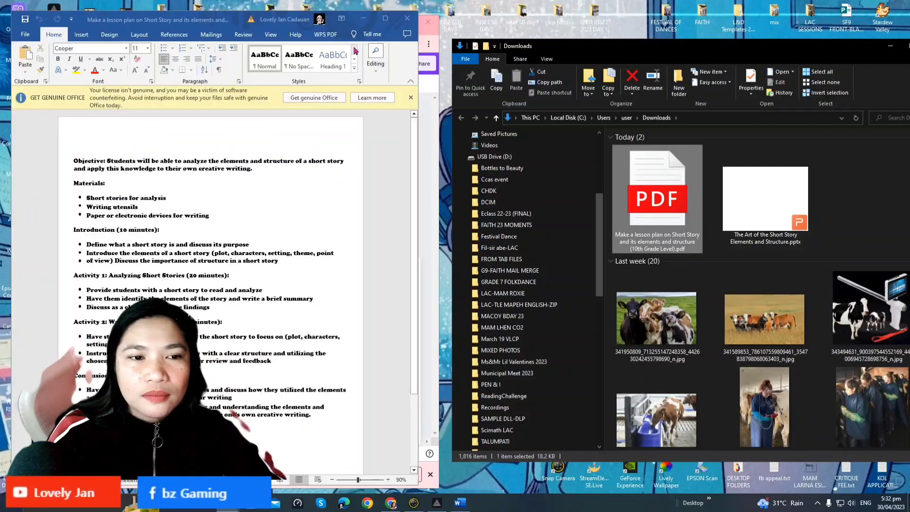
Set all the document text in Bookman Old Style, then close Word and return to Canva.
{"action": "key", "text": "ctrl+a"}
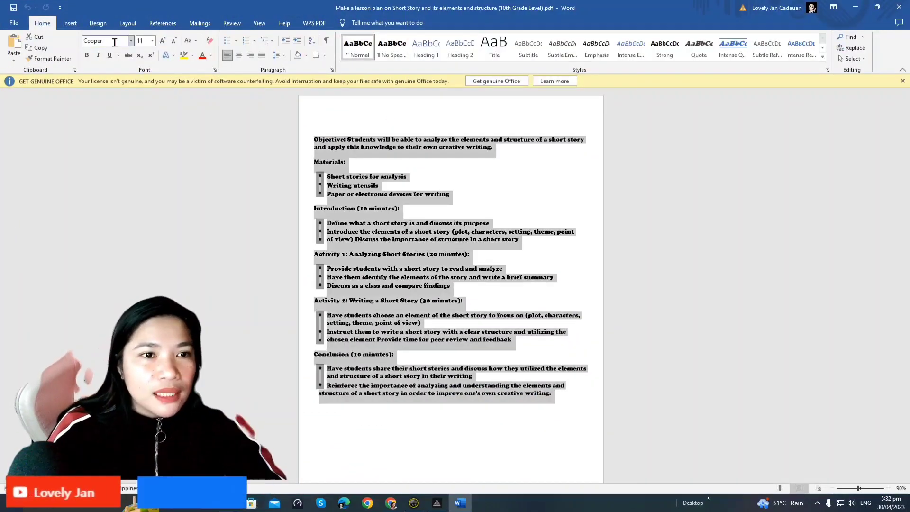
{"action": "left_click", "coordinate": [131, 41]}
{"action": "left_click", "coordinate": [142, 111]}
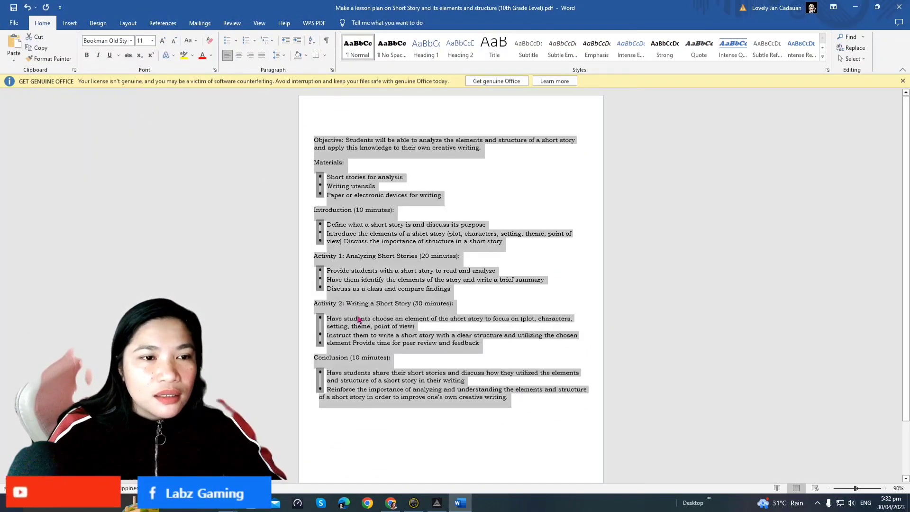
{"action": "left_click", "coordinate": [479, 389]}
{"action": "scroll", "coordinate": [548, 425], "scroll_direction": "down", "scroll_amount": 2}
{"action": "scroll", "coordinate": [548, 425], "scroll_direction": "up", "scroll_amount": 2}
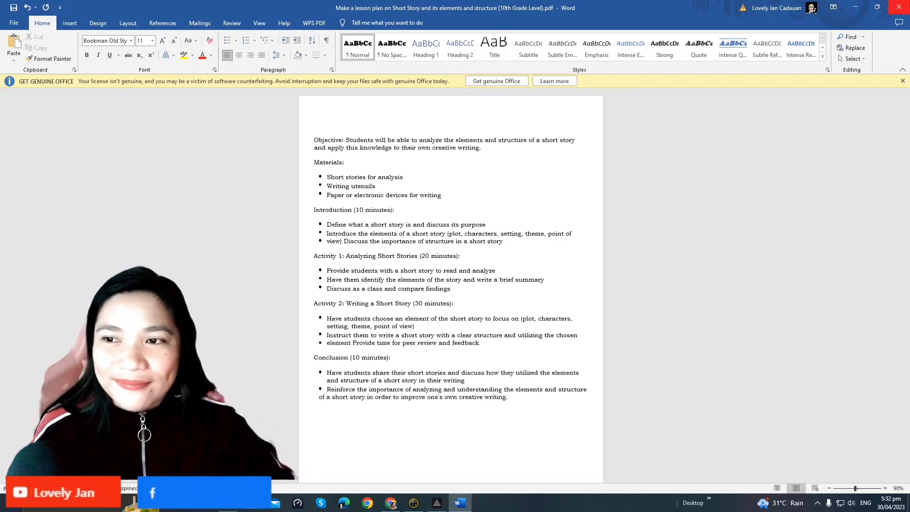
{"action": "left_click", "coordinate": [901, 6]}
{"action": "left_click", "coordinate": [66, 4]}
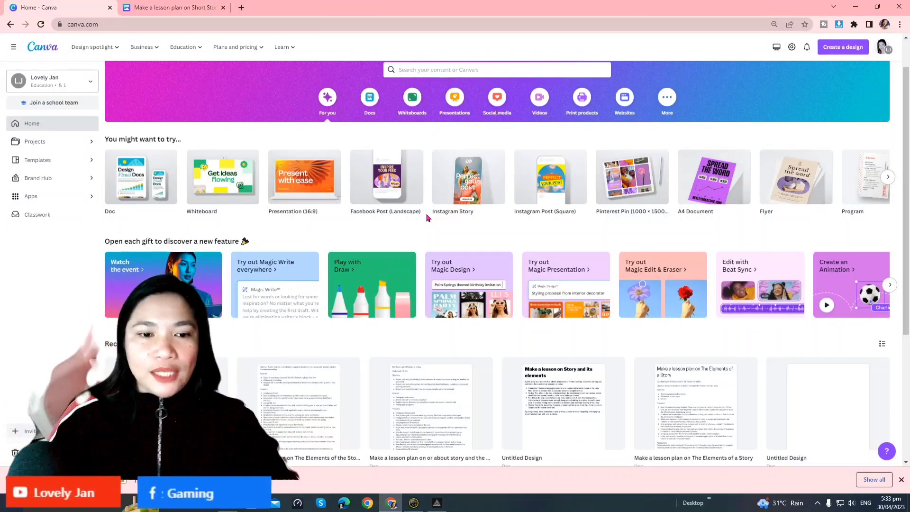
Start a new untitled Doc from the Magic Write card's Try it out option.
{"action": "left_click", "coordinate": [262, 271]}
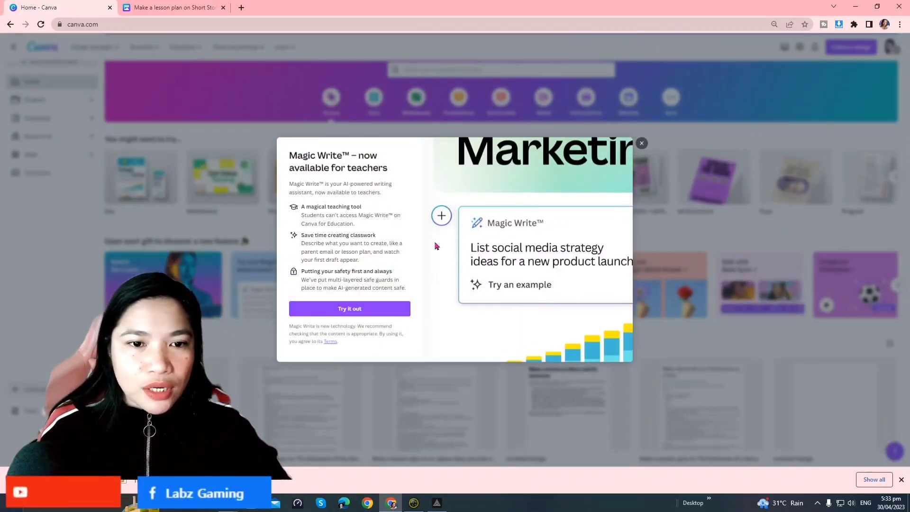
{"action": "left_click", "coordinate": [355, 307]}
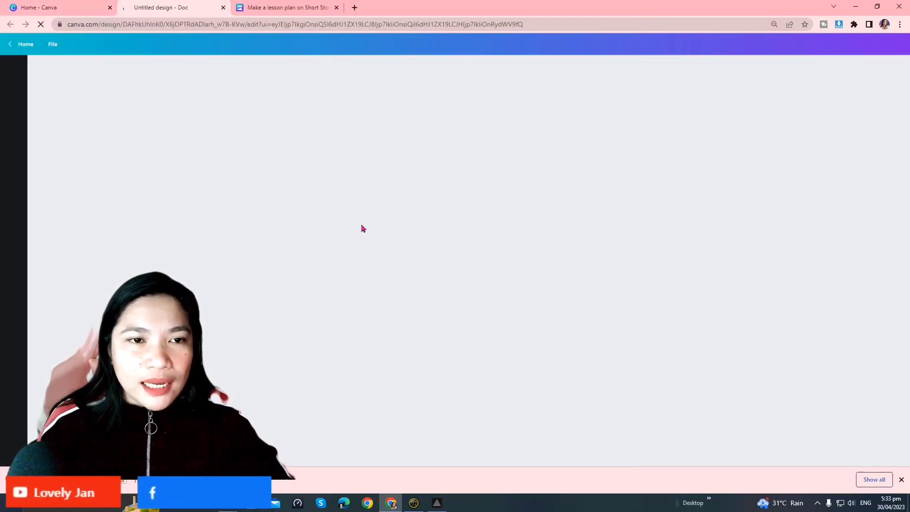
Prompt Magic Write with 'Make a composition on Climate Change'.
{"action": "type", "text": "Ma"}
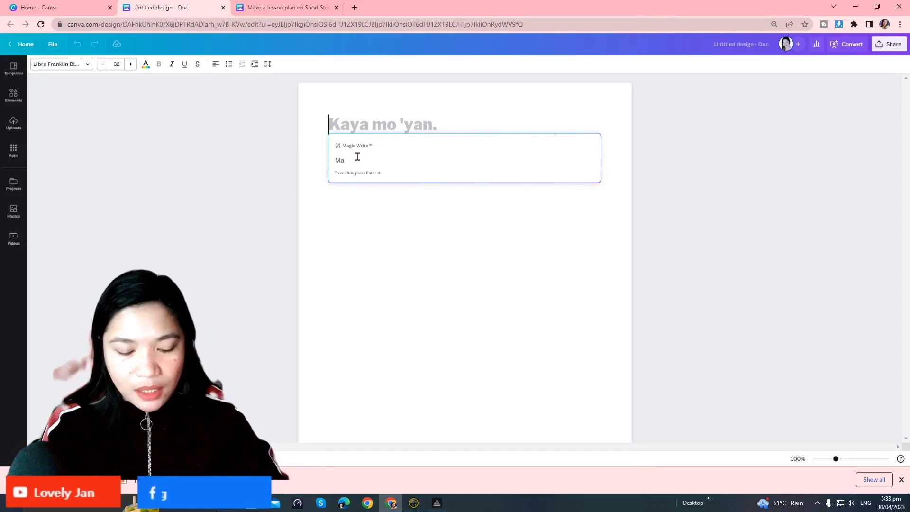
{"action": "type", "text": "ke a composition on Climate Change"}
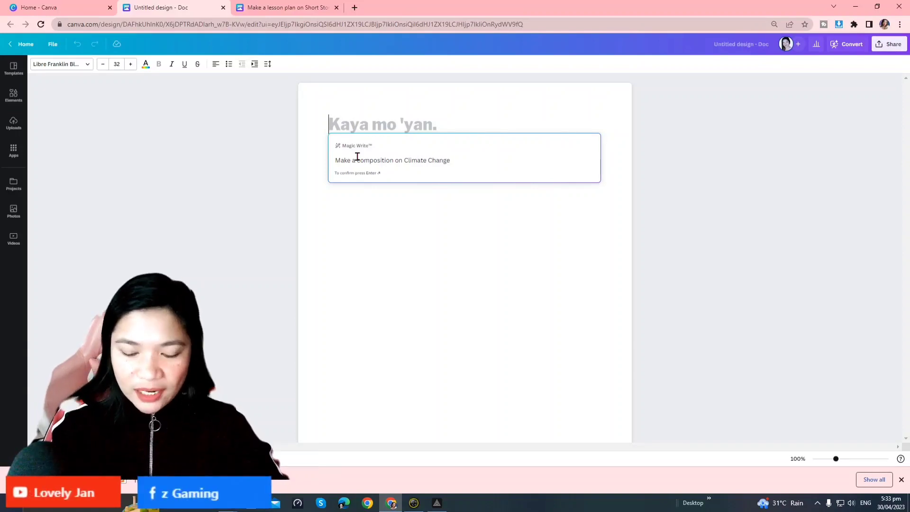
{"action": "key", "text": "Return"}
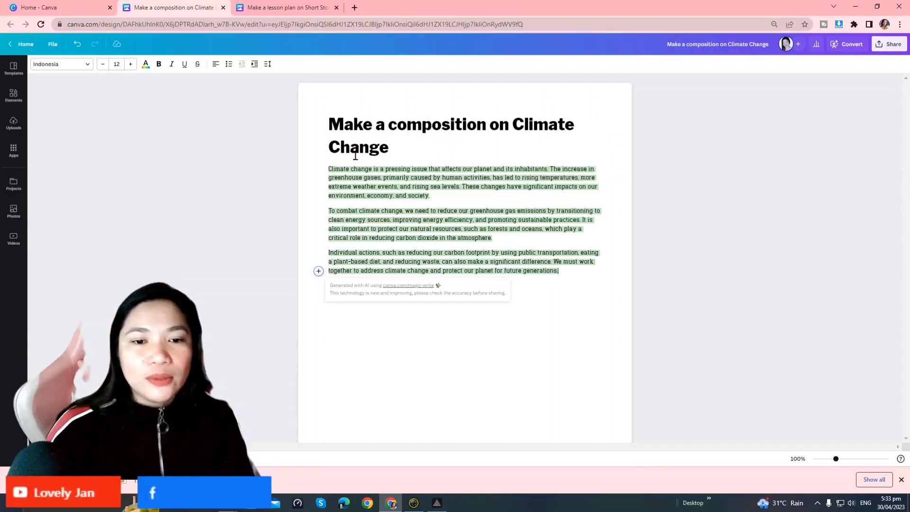
Delete the generated heading and select the three climate-change paragraphs.
{"action": "left_click_drag", "start_coordinate": [422, 152], "coordinate": [305, 132]}
{"action": "key", "text": "BackSpace"}
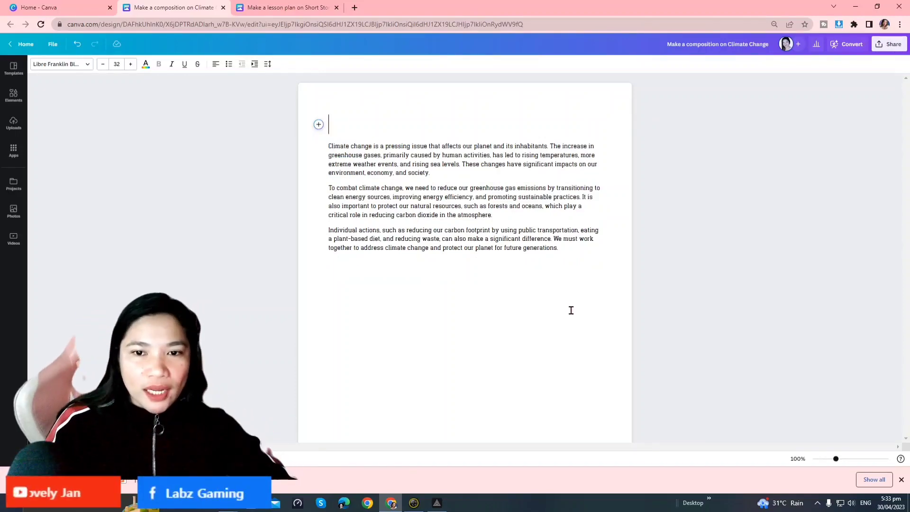
{"action": "triple_click", "coordinate": [520, 238]}
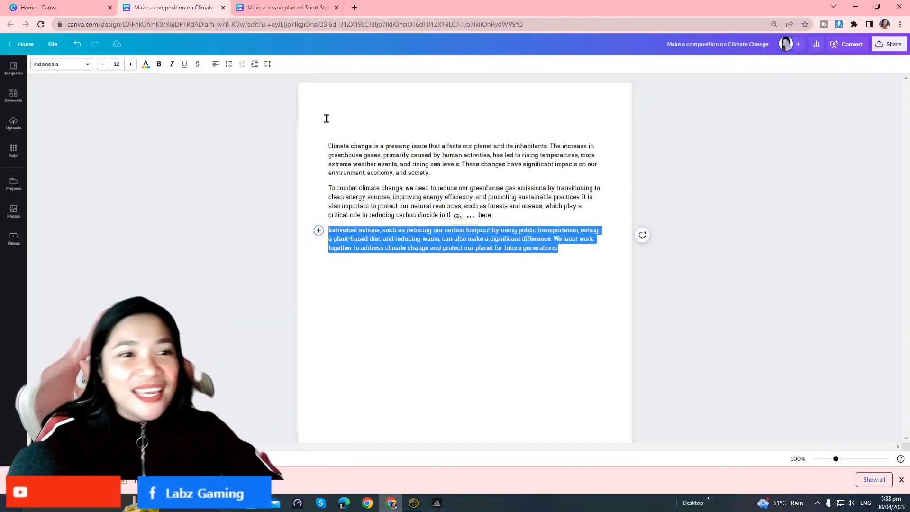
{"action": "key", "text": "ctrl+plus"}
{"action": "key", "text": "ctrl+plus"}
{"action": "key", "text": "ctrl+plus"}
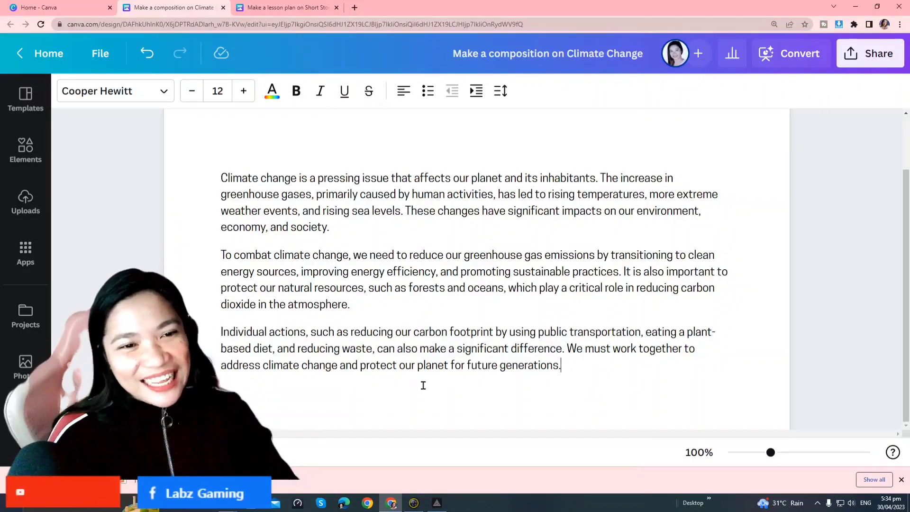
{"action": "key", "text": "ctrl+minus"}
{"action": "key", "text": "ctrl+minus"}
{"action": "key", "text": "ctrl+minus"}
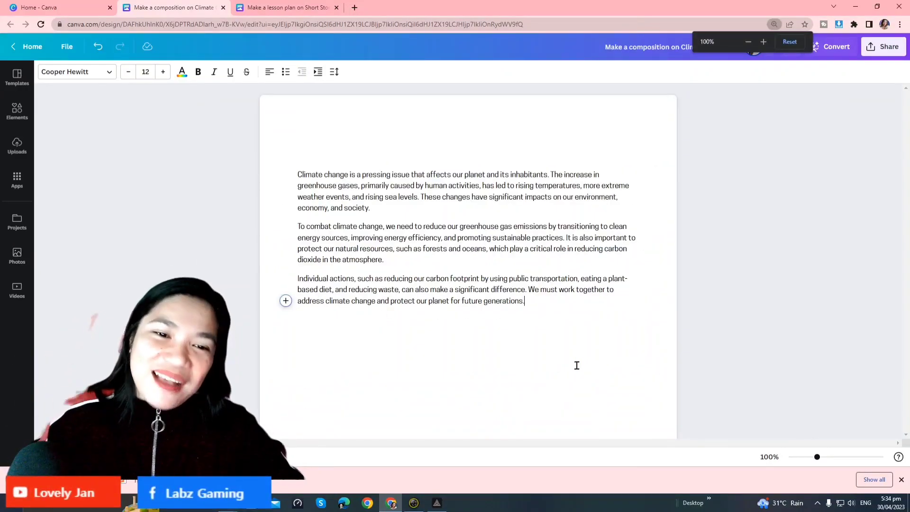
{"action": "left_click_drag", "start_coordinate": [577, 365], "coordinate": [266, 152]}
{"action": "left_click", "coordinate": [570, 341]}
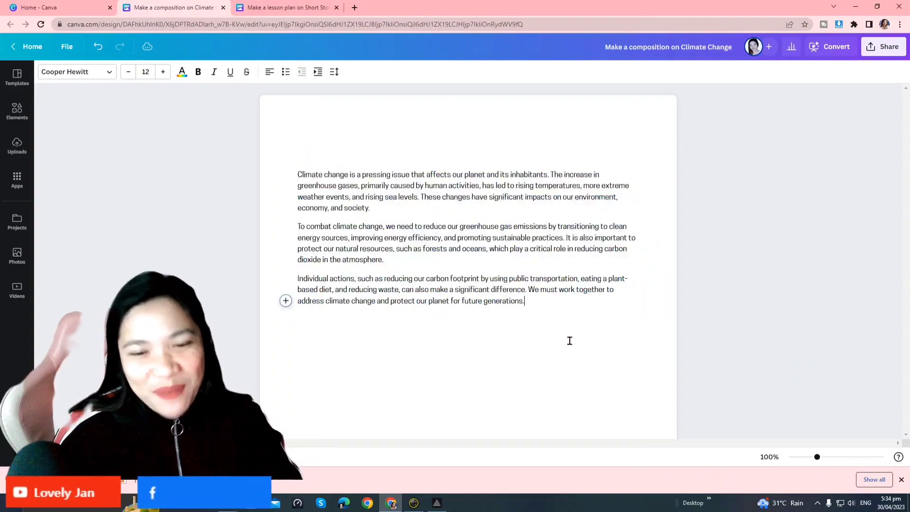